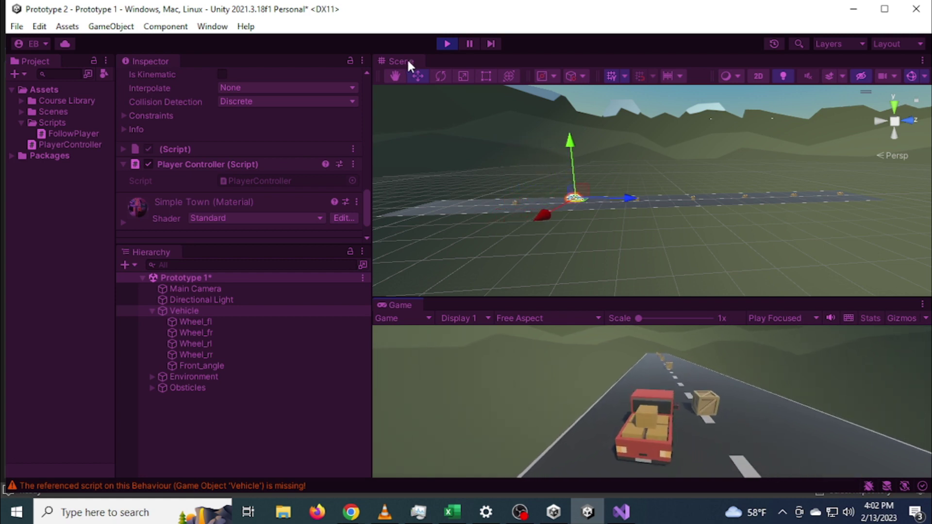
Step: Test-drive the vehicle along the road in the running game, steering it right and then left
{"action": "key", "text": "Right"}
{"action": "key", "text": "Right"}
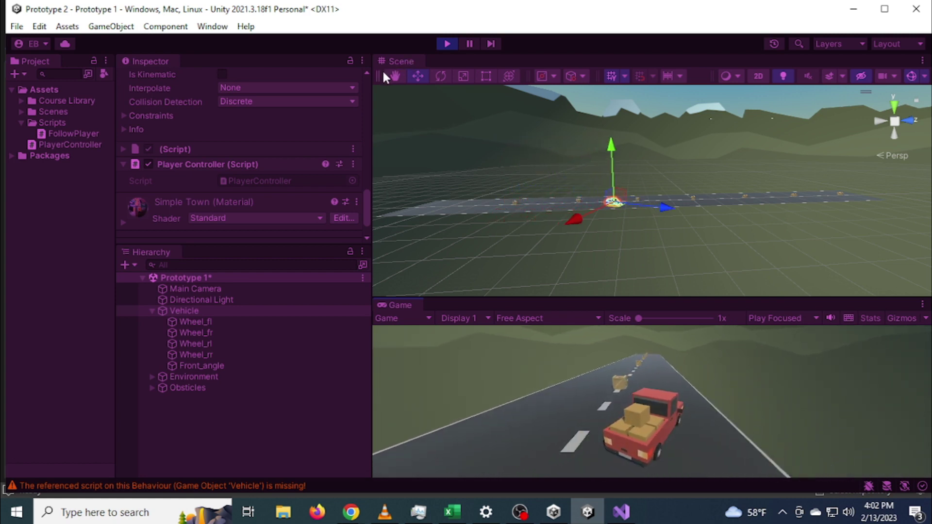
{"action": "key", "text": "Left"}
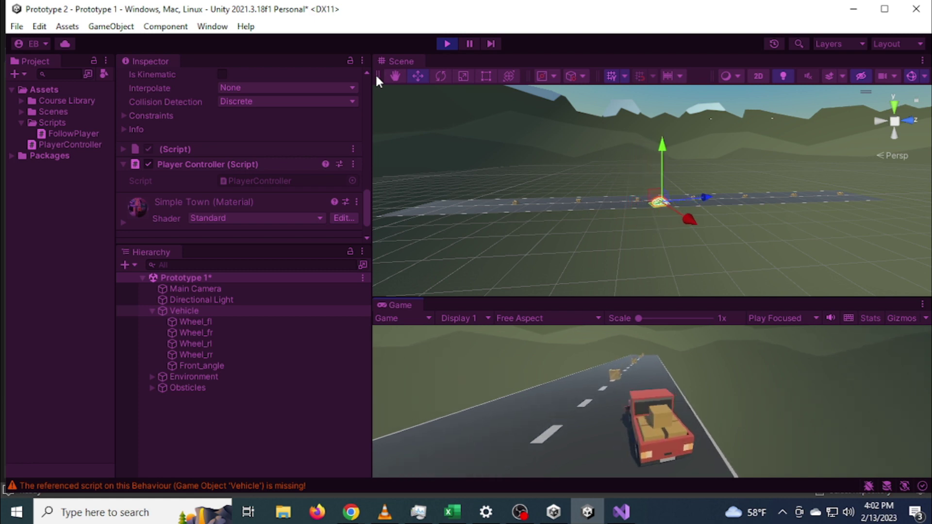
{"action": "key", "text": "Left"}
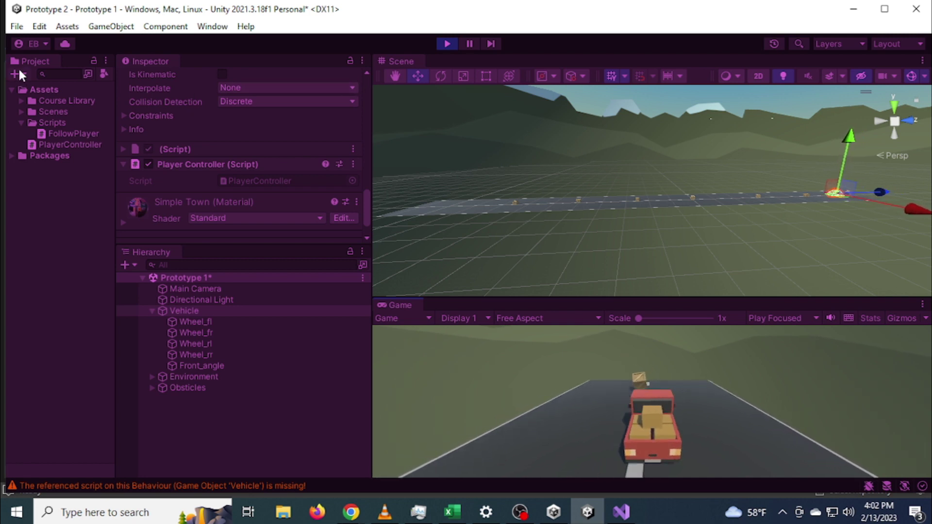
Step: Stop the running game and save the Prototype 1 scene
{"action": "left_click", "coordinate": [448, 44]}
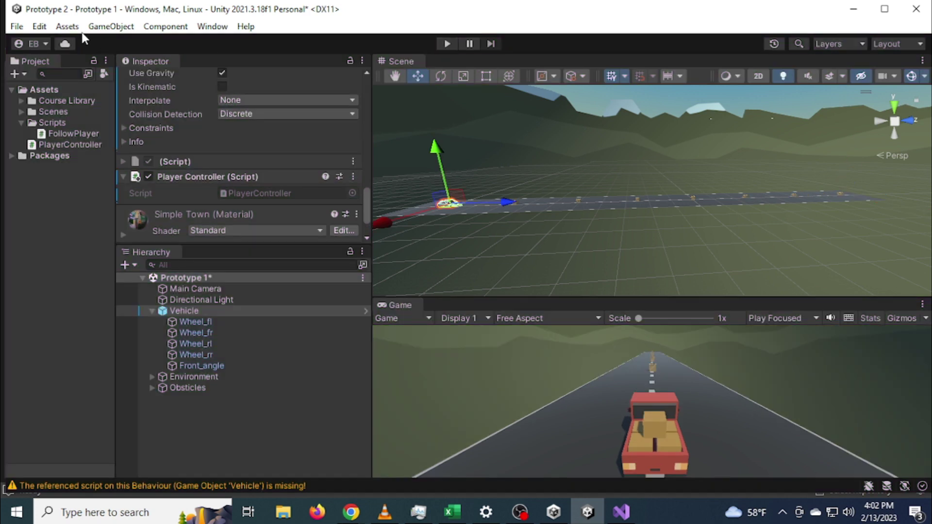
{"action": "left_click", "coordinate": [17, 26]}
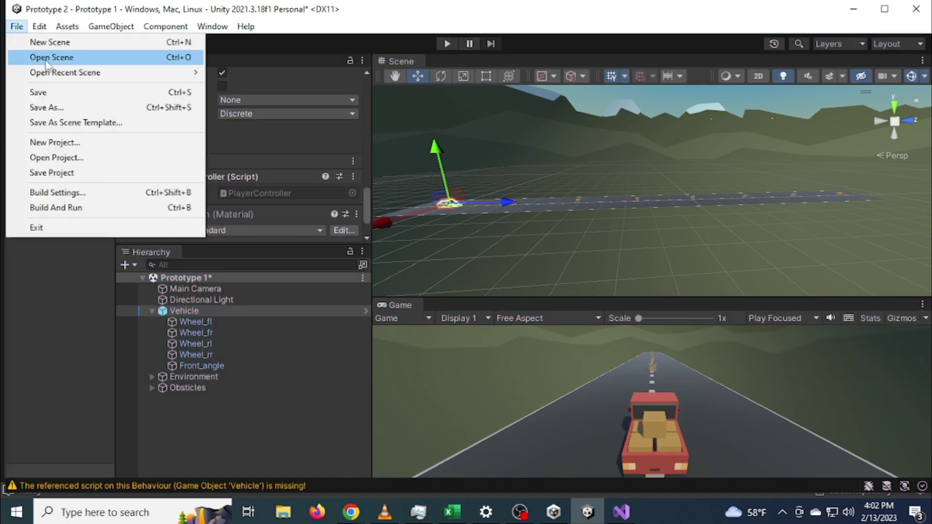
{"action": "left_click", "coordinate": [48, 92]}
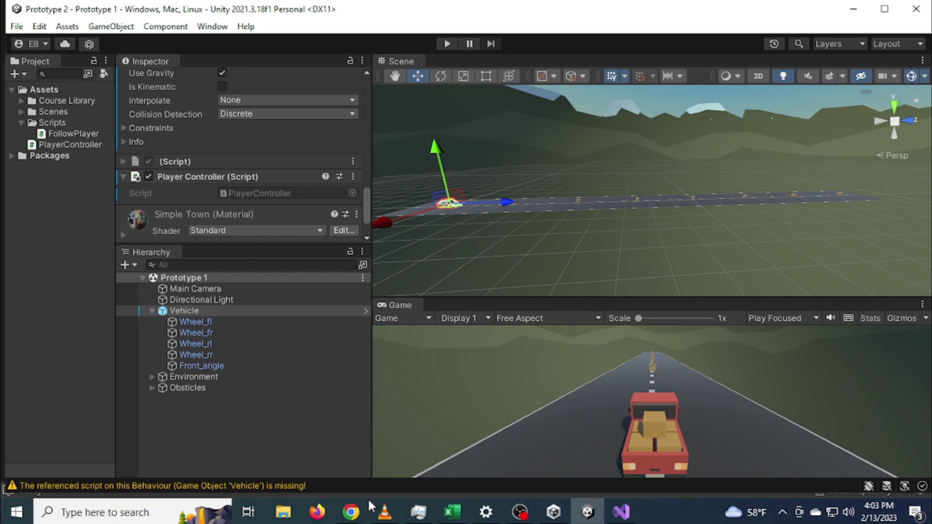
Step: Switch to the Lesson 1.4 page in Chrome, mark the Lesson Recap step as completed and dismiss the XP summary
{"action": "mouse_move", "coordinate": [351, 511]}
{"action": "left_click", "coordinate": [680, 431]}
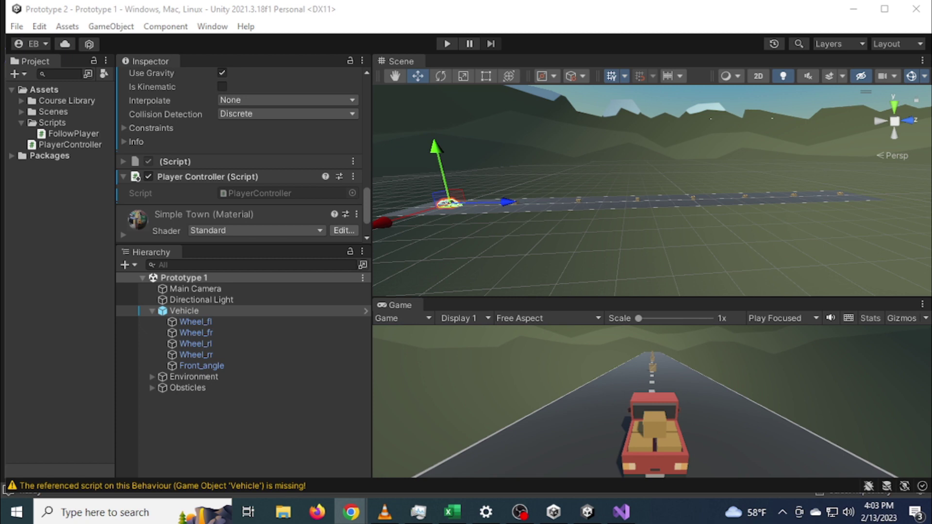
{"action": "left_click_drag", "start_coordinate": [931, 127], "coordinate": [27, 2]}
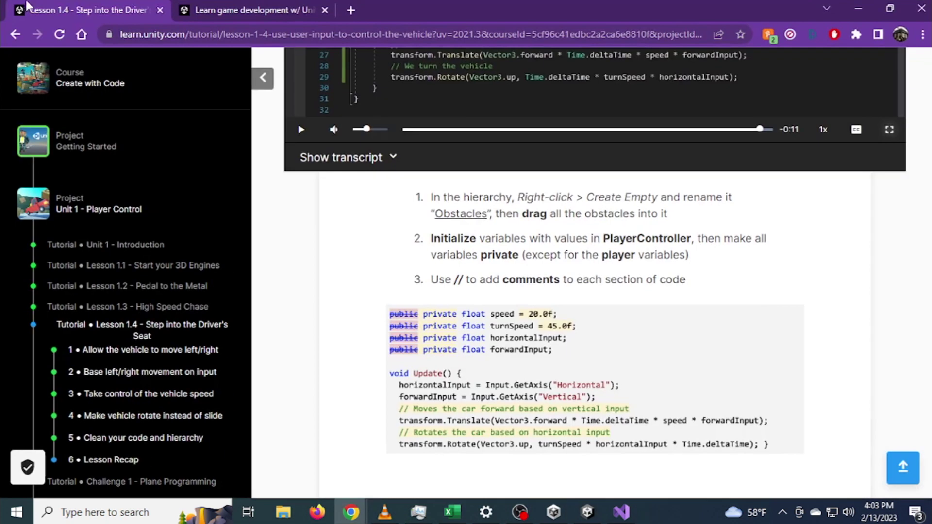
{"action": "scroll", "coordinate": [616, 306], "scroll_direction": "down", "scroll_amount": 4}
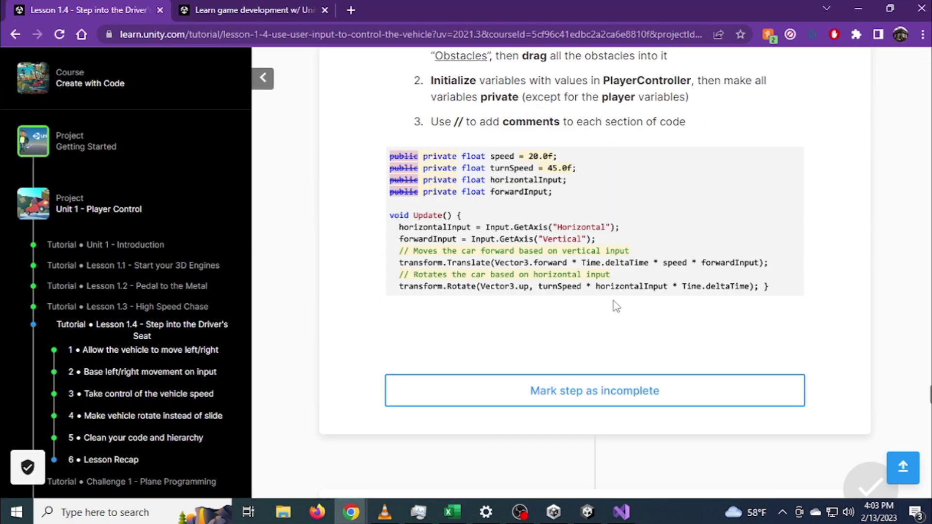
{"action": "scroll", "coordinate": [640, 340], "scroll_direction": "down", "scroll_amount": 4}
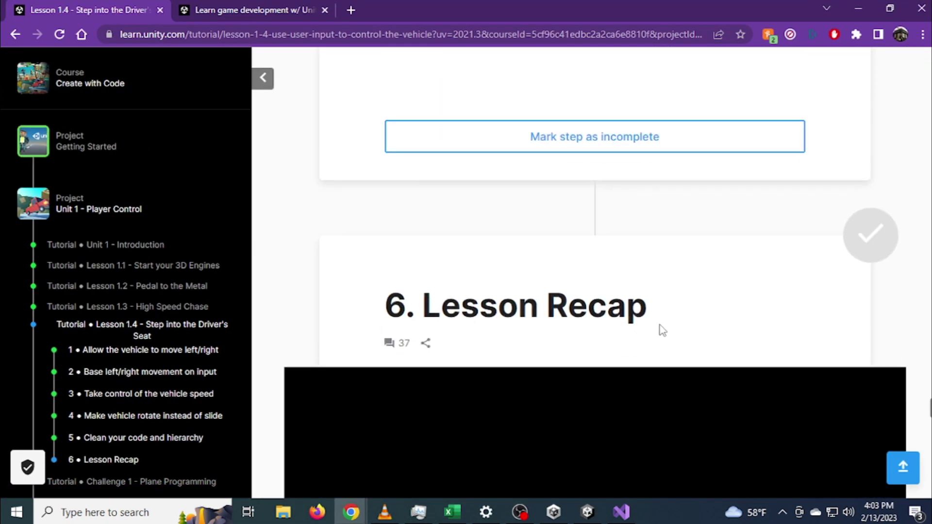
{"action": "scroll", "coordinate": [663, 331], "scroll_direction": "down", "scroll_amount": 17}
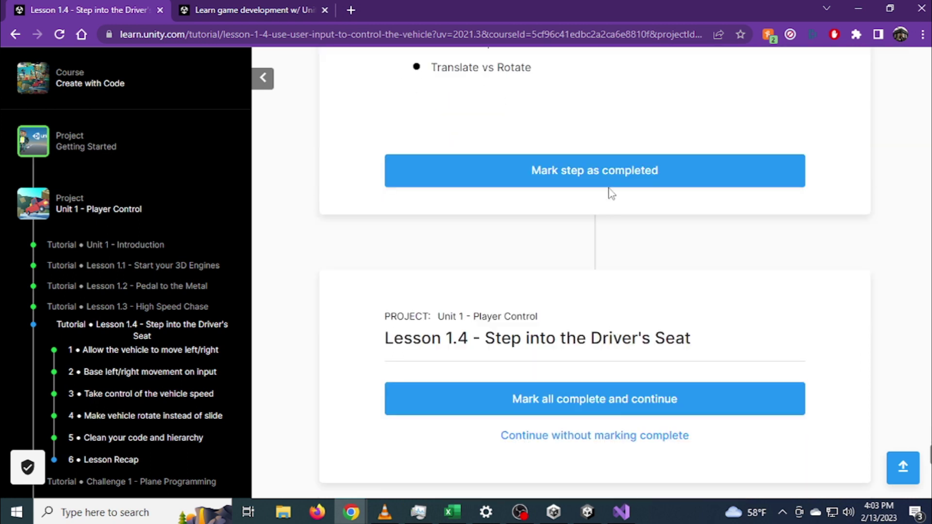
{"action": "left_click", "coordinate": [616, 179]}
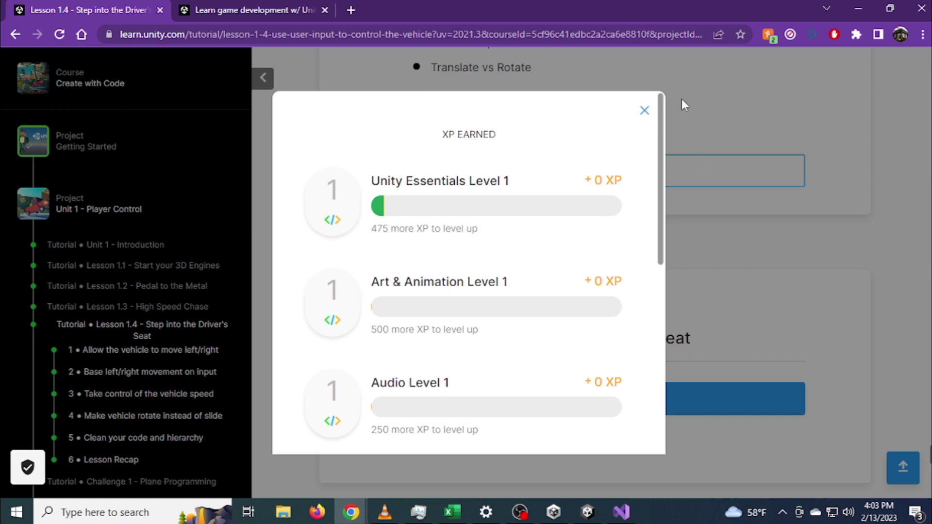
{"action": "left_click", "coordinate": [645, 110]}
Step: Continue to the Challenge 1 - Plane Programming tutorial and review its overview
{"action": "scroll", "coordinate": [684, 218], "scroll_direction": "down", "scroll_amount": 3}
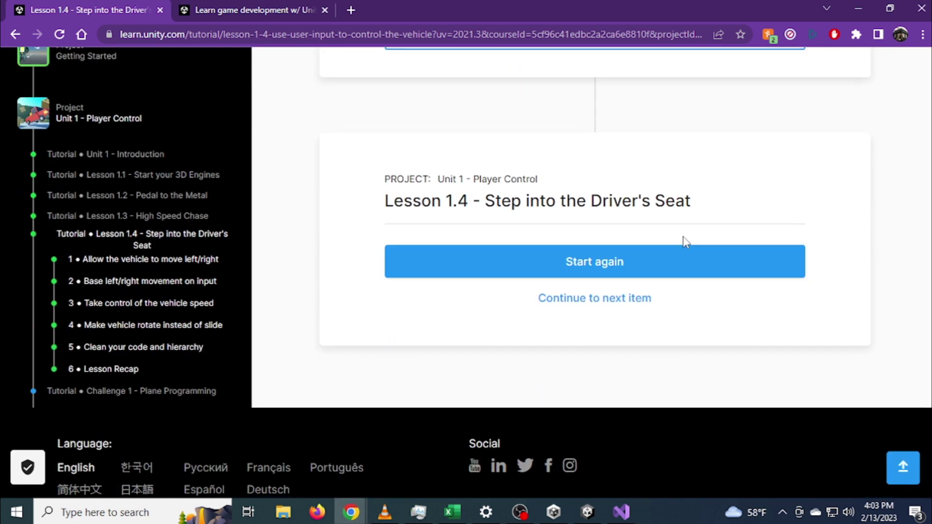
{"action": "left_click", "coordinate": [584, 300]}
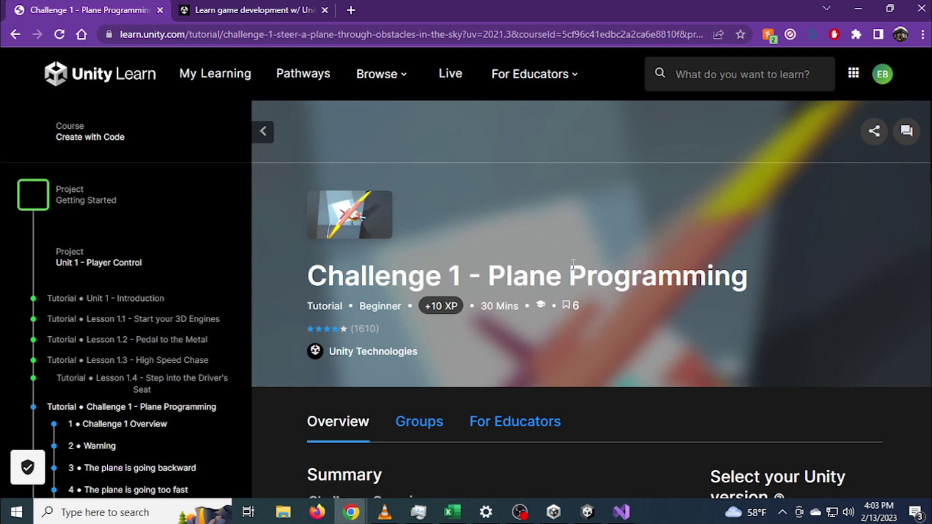
{"action": "scroll", "coordinate": [568, 265], "scroll_direction": "down", "scroll_amount": 4}
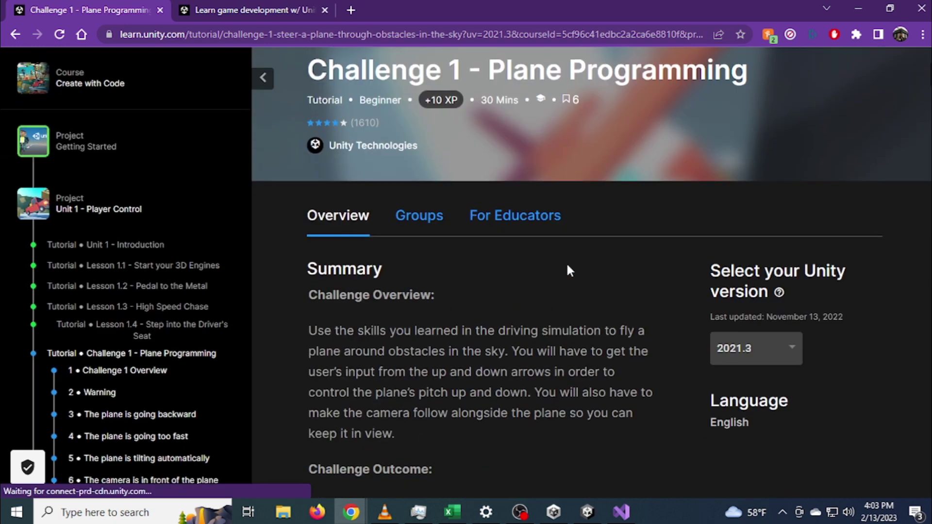
{"action": "scroll", "coordinate": [183, 406], "scroll_direction": "down", "scroll_amount": 4}
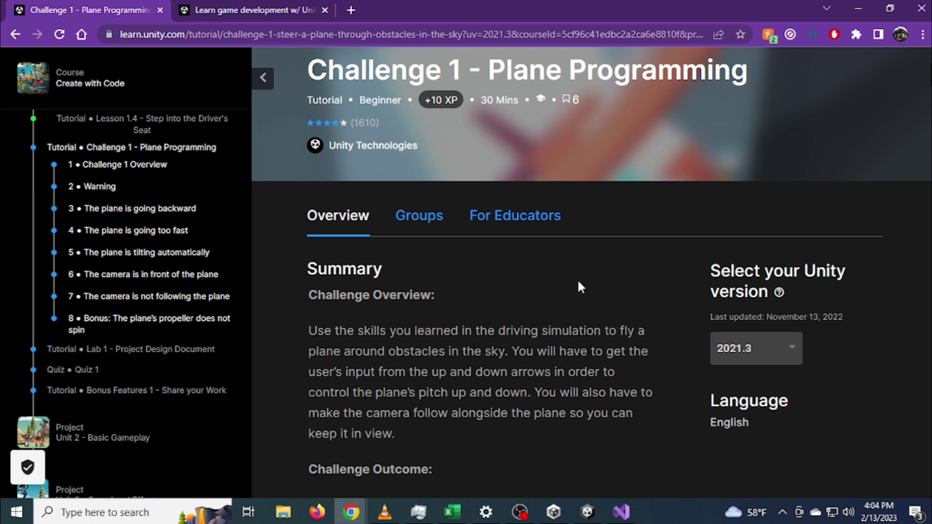
{"action": "scroll", "coordinate": [577, 283], "scroll_direction": "down", "scroll_amount": 1}
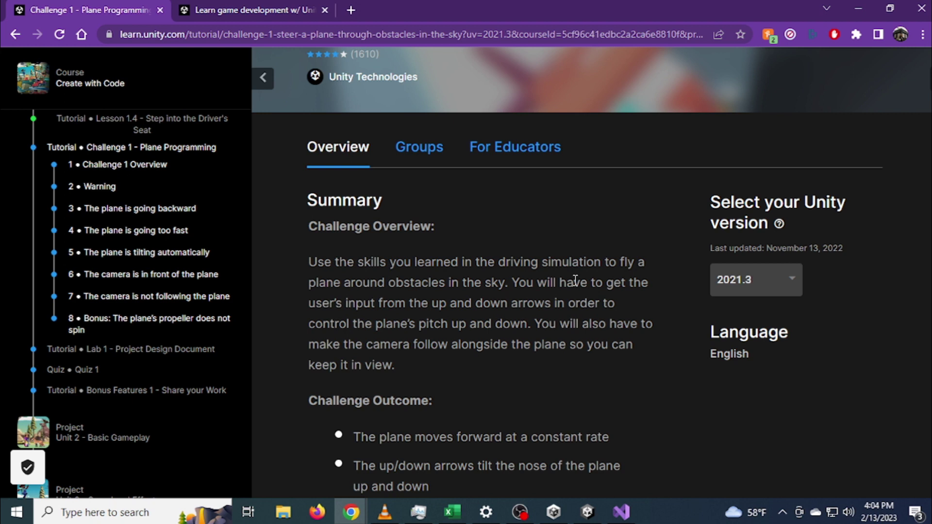
Step: Download Challenge 1 - Starter Files.zip from the tutorial's materials and close the archive window that opens
{"action": "scroll", "coordinate": [575, 281], "scroll_direction": "down", "scroll_amount": 4}
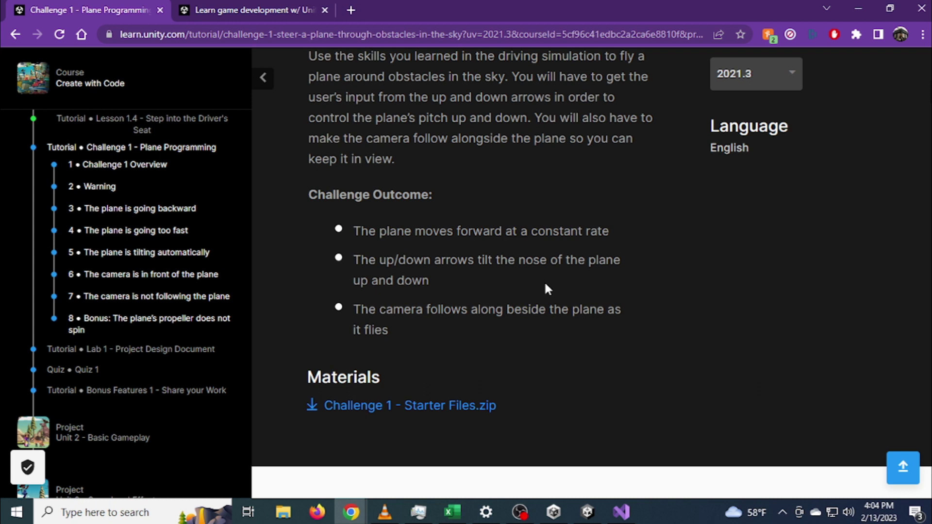
{"action": "scroll", "coordinate": [544, 284], "scroll_direction": "down", "scroll_amount": 3}
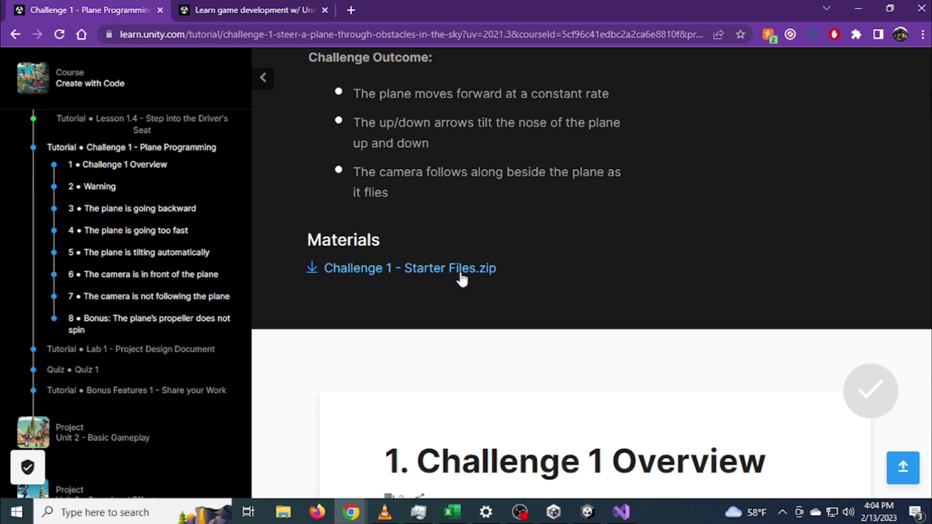
{"action": "left_click", "coordinate": [460, 271]}
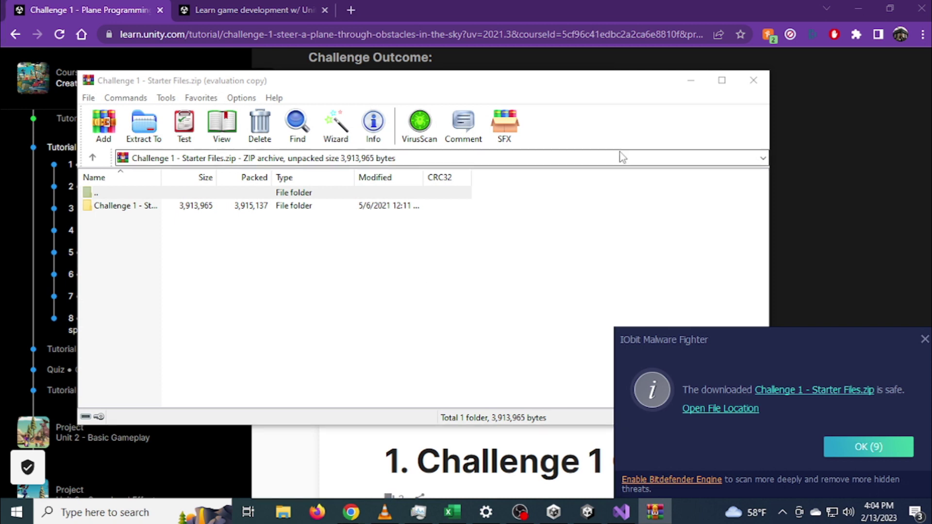
{"action": "left_click", "coordinate": [753, 81]}
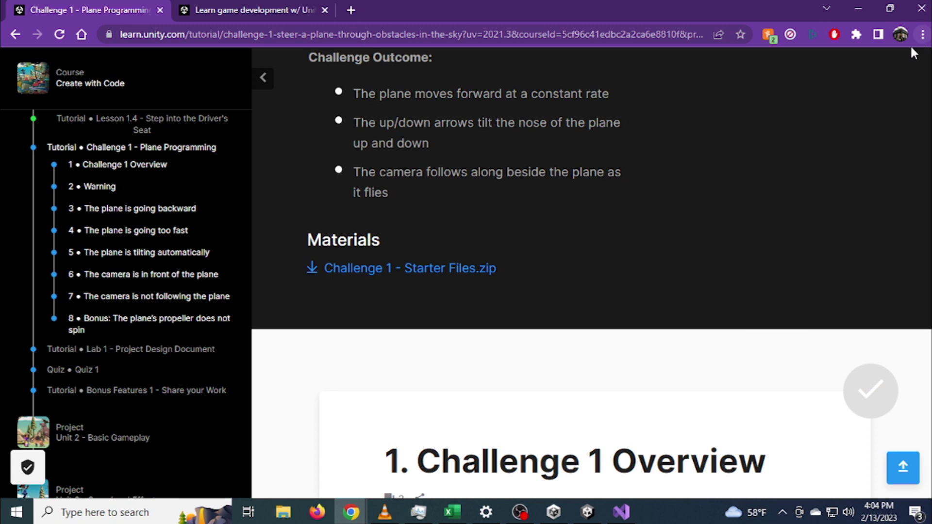
Step: Open Chrome's download list and show Challenge 1 - Starter Files.zip in its folder
{"action": "left_click", "coordinate": [922, 35]}
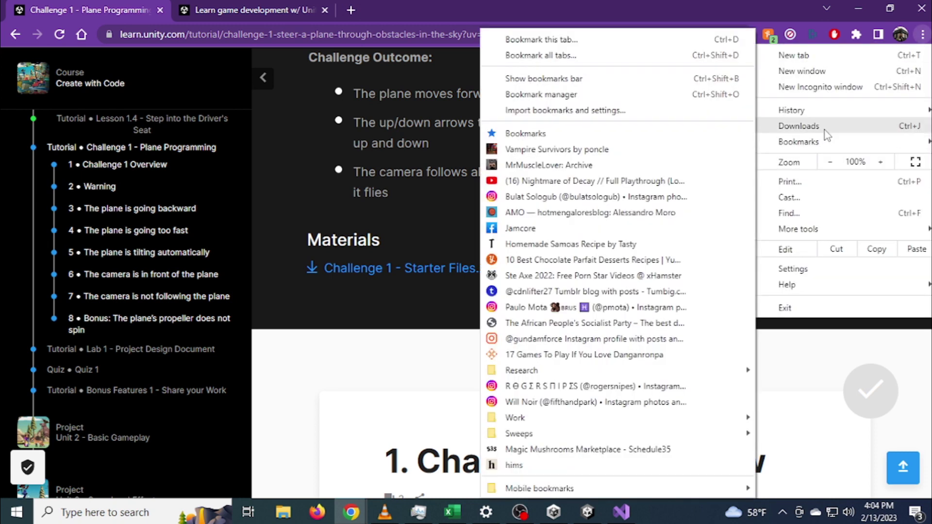
{"action": "left_click", "coordinate": [825, 127]}
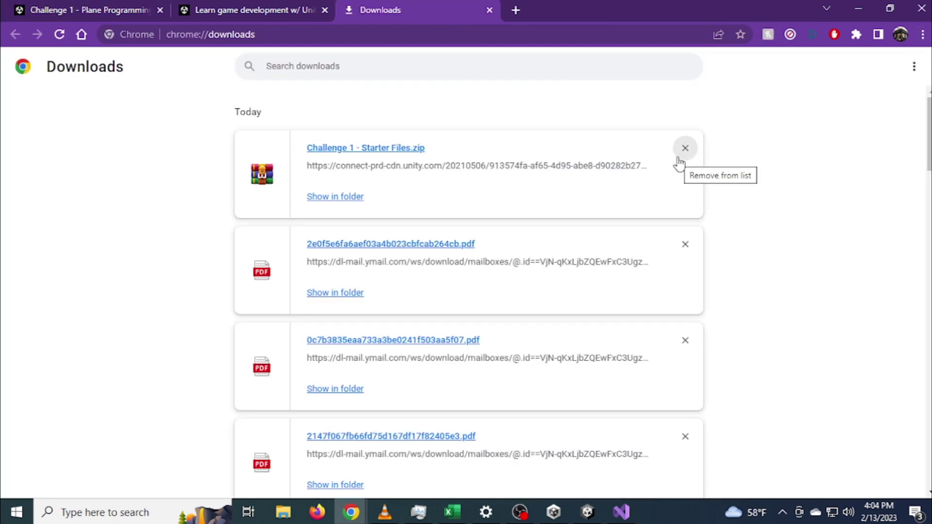
{"action": "right_click", "coordinate": [346, 199]}
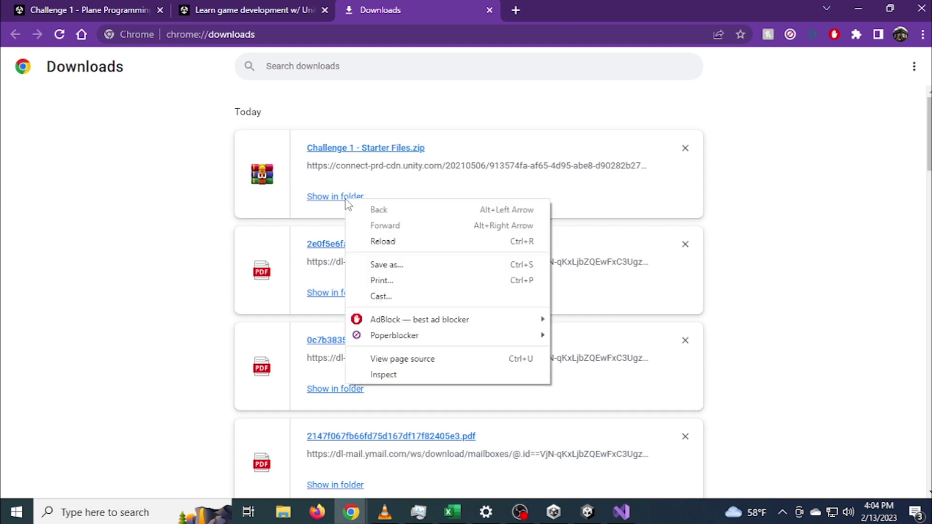
{"action": "left_click", "coordinate": [347, 203]}
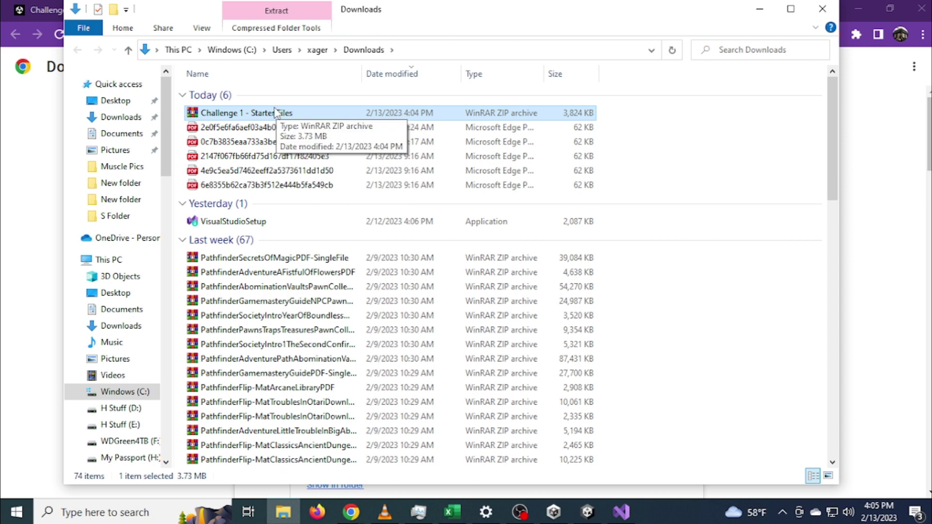
Step: Cut the Challenge 1 - Starter Files archive from the Downloads folder
{"action": "right_click_drag", "start_coordinate": [274, 109], "coordinate": [280, 116]}
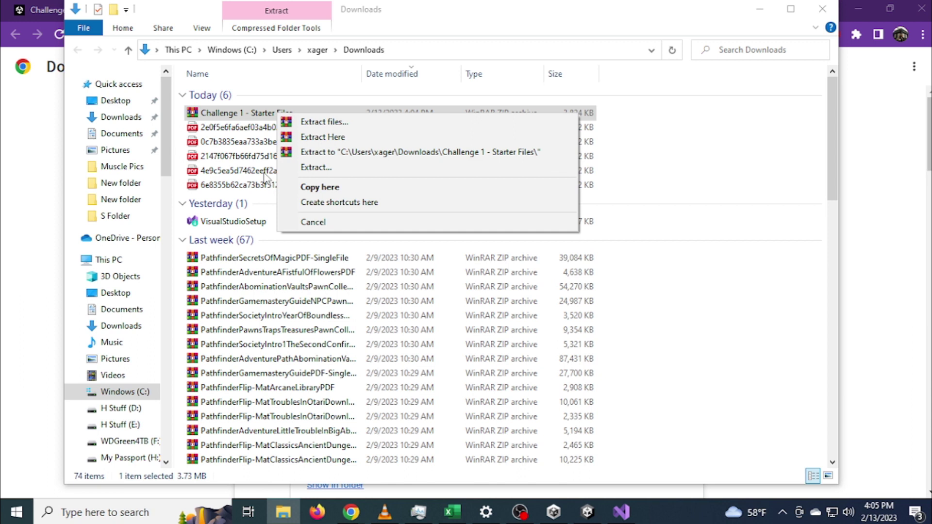
{"action": "left_click", "coordinate": [261, 117]}
{"action": "right_click", "coordinate": [261, 115]}
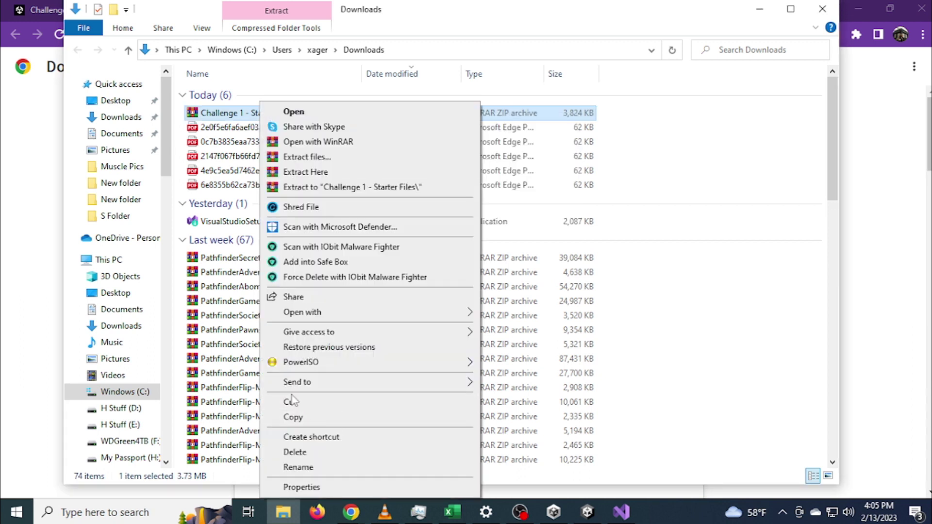
{"action": "left_click", "coordinate": [318, 407]}
Step: Open the Users folder on the WDblue1TB (W:) drive
{"action": "scroll", "coordinate": [139, 383], "scroll_direction": "down", "scroll_amount": 7}
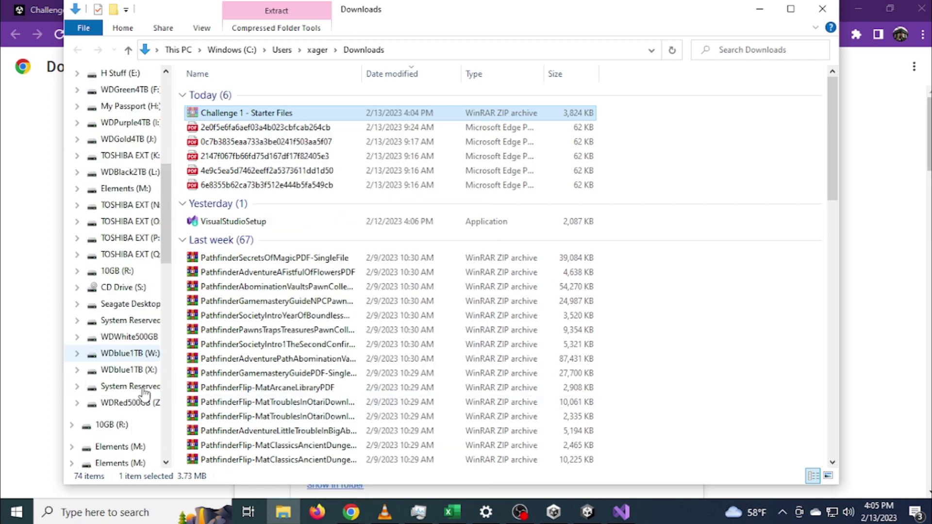
{"action": "scroll", "coordinate": [144, 394], "scroll_direction": "down", "scroll_amount": 1}
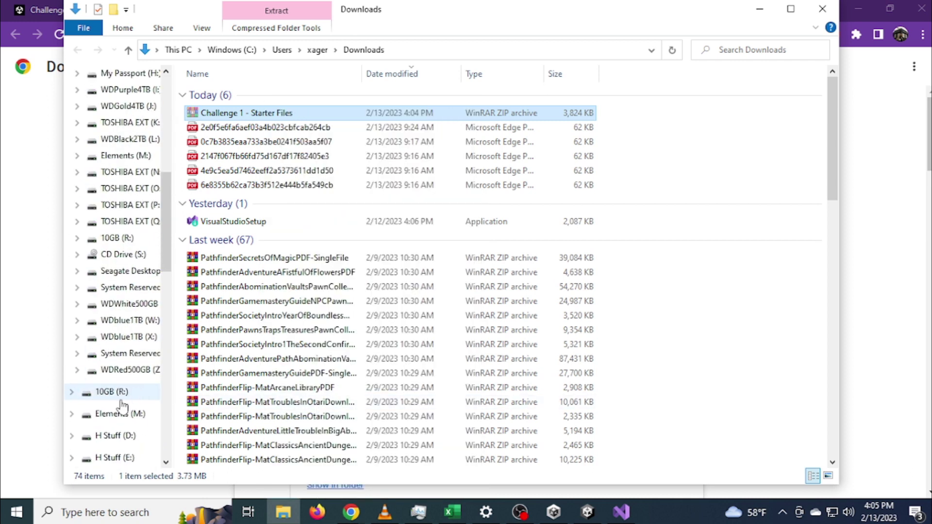
{"action": "left_click", "coordinate": [133, 325]}
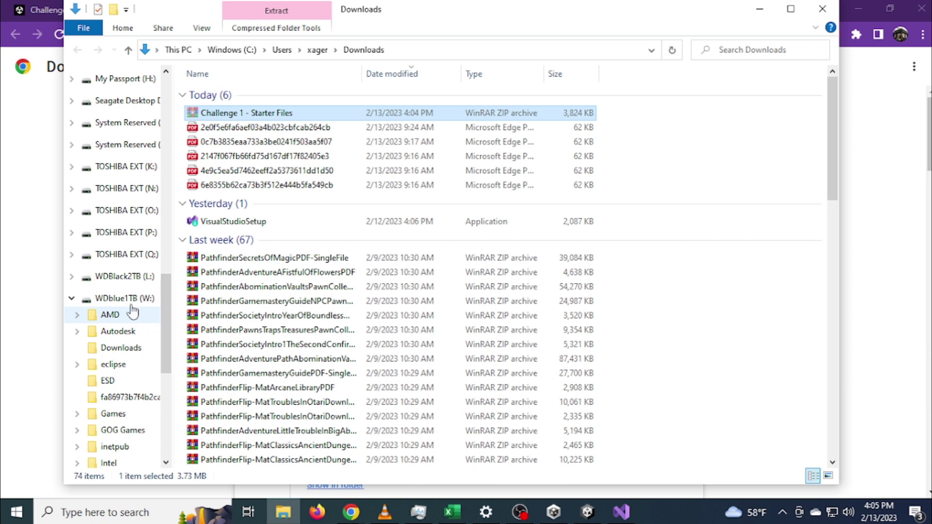
{"action": "left_click", "coordinate": [131, 299]}
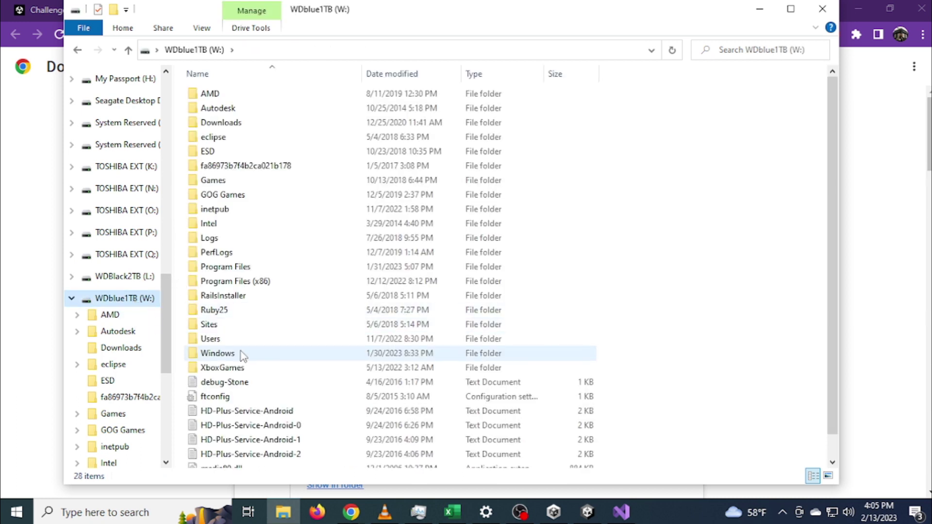
{"action": "left_click", "coordinate": [242, 343]}
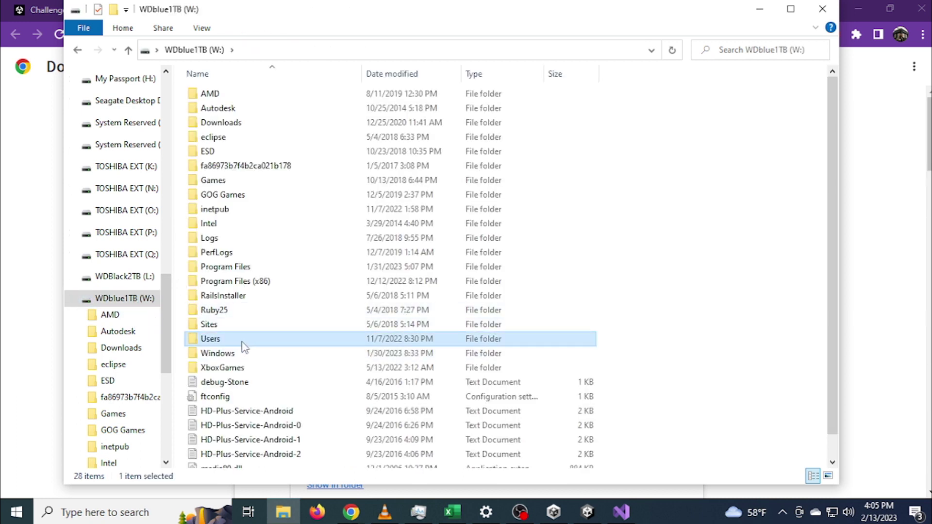
{"action": "double_click", "coordinate": [243, 343]}
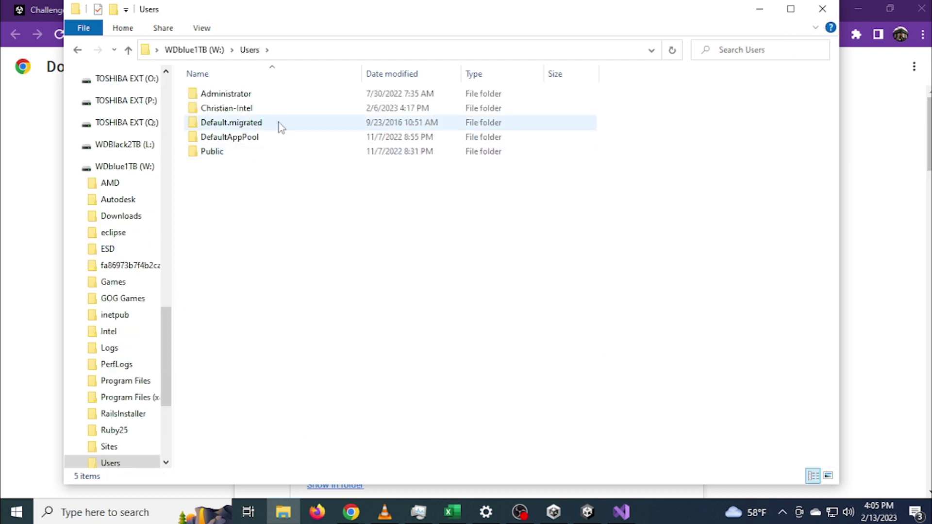
Step: Paste the cut Challenge 1 - Starter Files archive into the Create with Code folder on the W: drive user profile's Desktop
{"action": "double_click", "coordinate": [260, 108]}
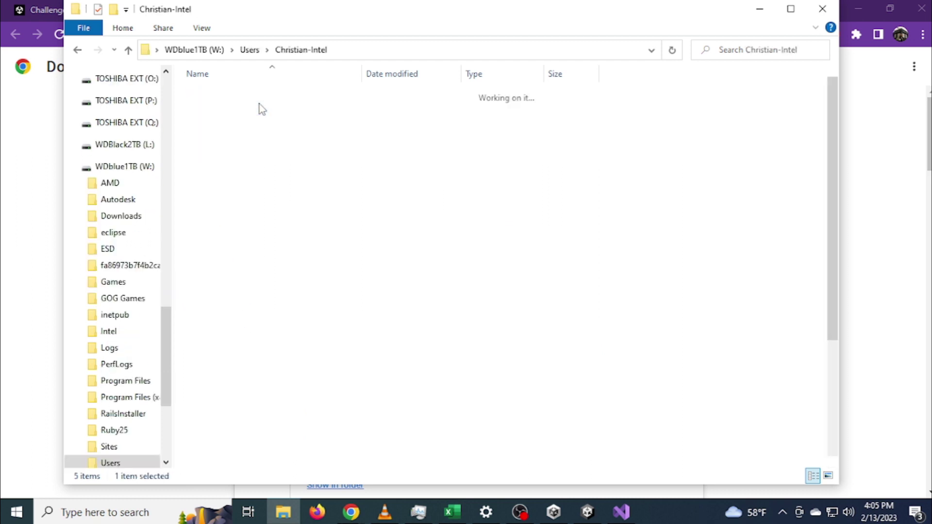
{"action": "double_click", "coordinate": [232, 310]}
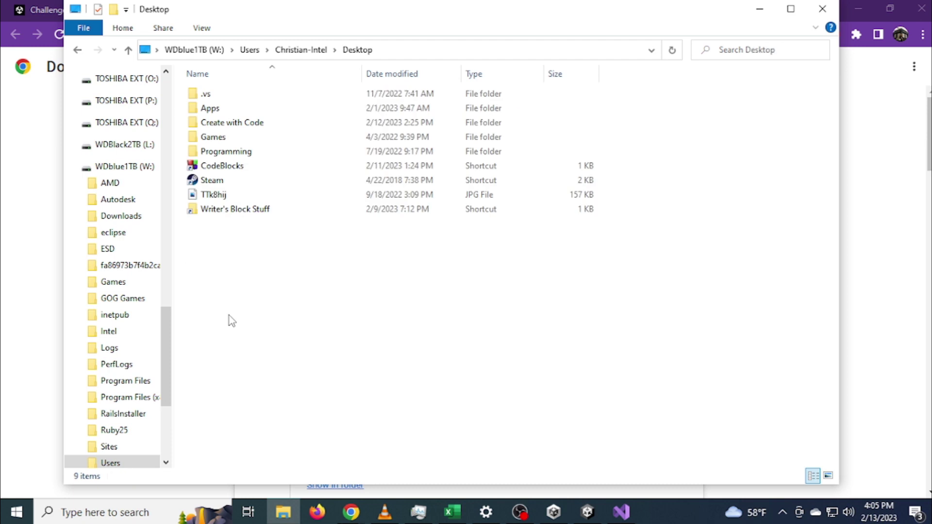
{"action": "left_click", "coordinate": [234, 128]}
{"action": "double_click", "coordinate": [234, 128]}
{"action": "right_click", "coordinate": [256, 200]}
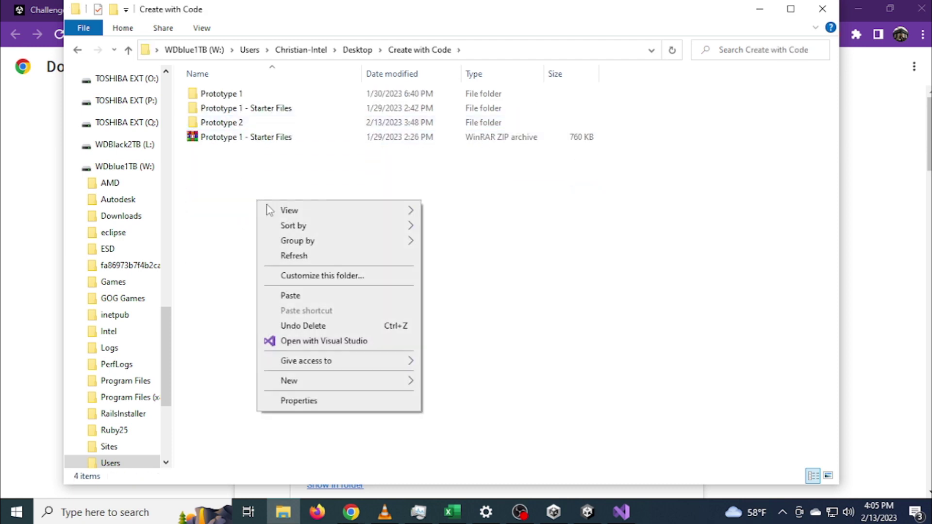
{"action": "left_click", "coordinate": [297, 295]}
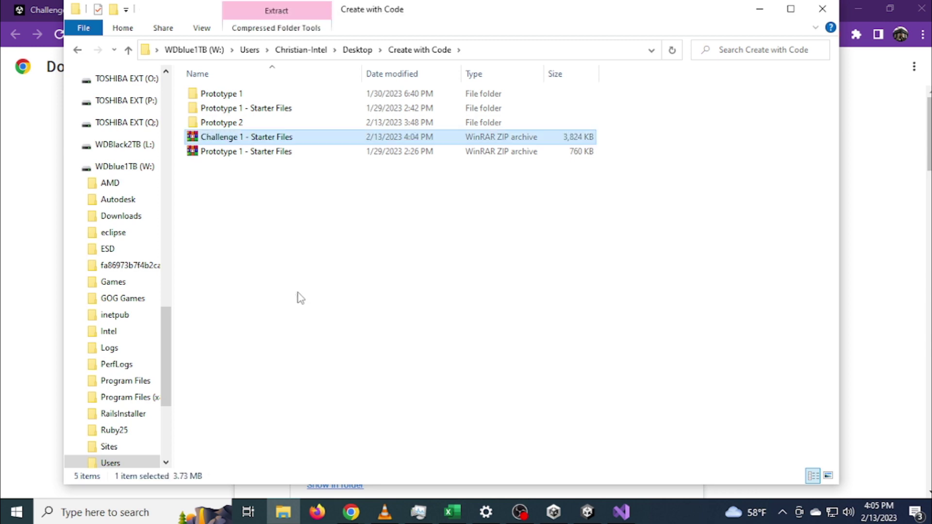
Step: Extract the Challenge 1 - Starter Files archive inside the Create with Code folder and close the folder window
{"action": "right_click", "coordinate": [275, 138]}
{"action": "left_click", "coordinate": [304, 207]}
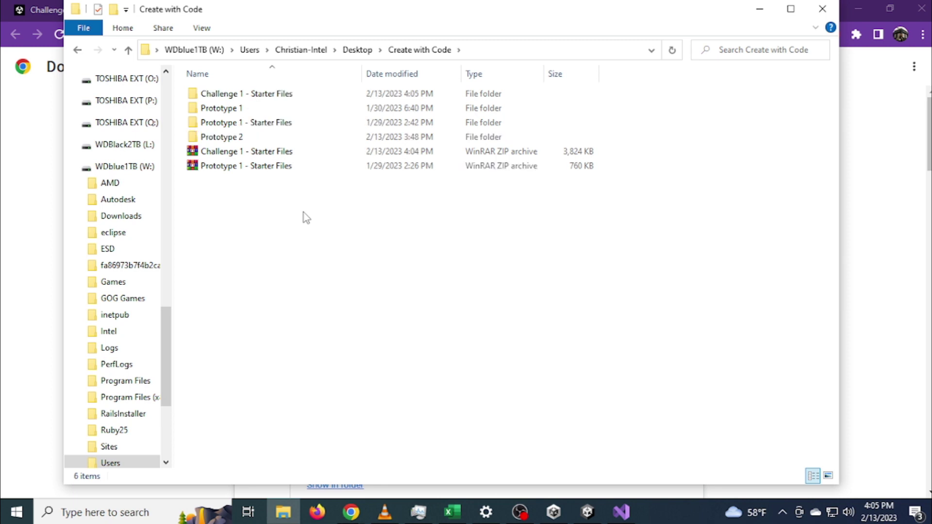
{"action": "left_click", "coordinate": [835, 14]}
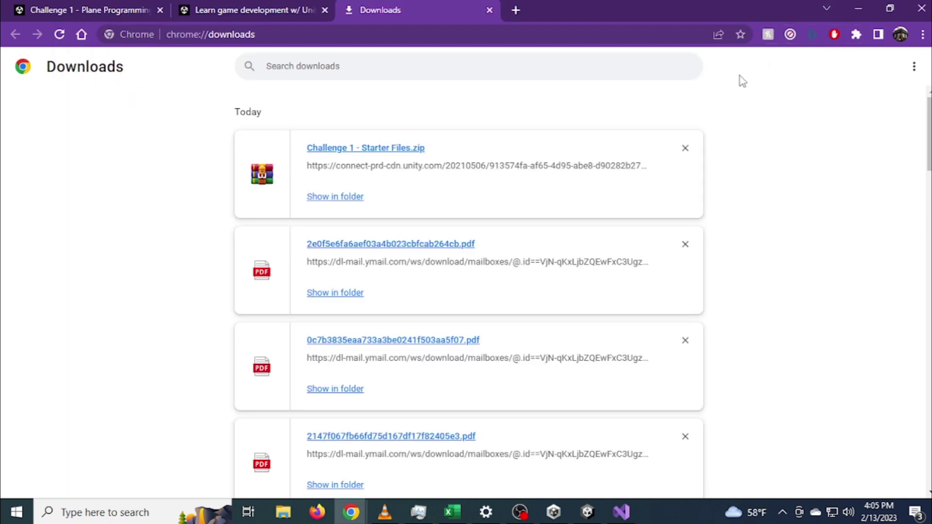
Step: Close the browser's Downloads page and review the Challenge 1 Overview and Warning sections of the Plane Programming tutorial
{"action": "left_click", "coordinate": [490, 10]}
{"action": "scroll", "coordinate": [534, 245], "scroll_direction": "down", "scroll_amount": 4}
{"action": "scroll", "coordinate": [536, 253], "scroll_direction": "down", "scroll_amount": 3}
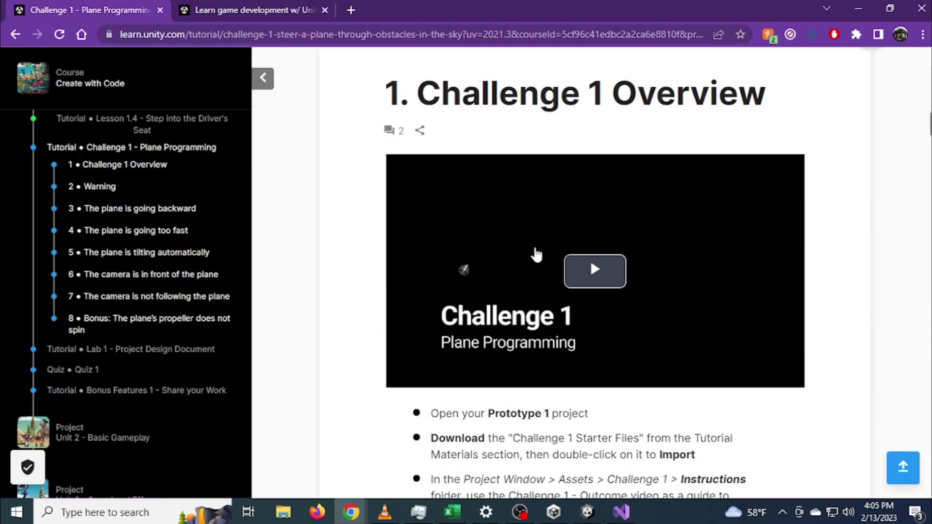
{"action": "scroll", "coordinate": [535, 254], "scroll_direction": "up", "scroll_amount": 1}
{"action": "scroll", "coordinate": [535, 262], "scroll_direction": "down", "scroll_amount": 4}
{"action": "scroll", "coordinate": [534, 271], "scroll_direction": "down", "scroll_amount": 5}
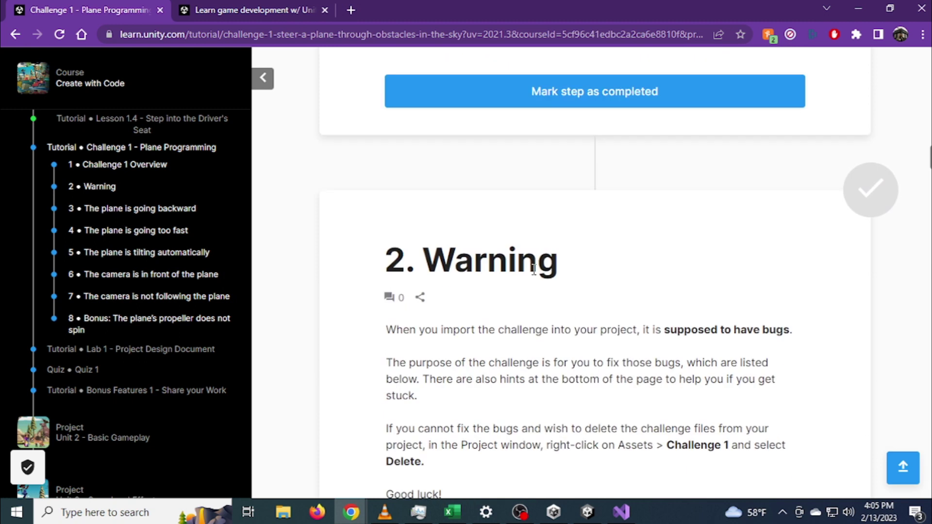
Step: Return to the Challenge 1 Overview section and play its video in full screen
{"action": "scroll", "coordinate": [535, 271], "scroll_direction": "up", "scroll_amount": 10}
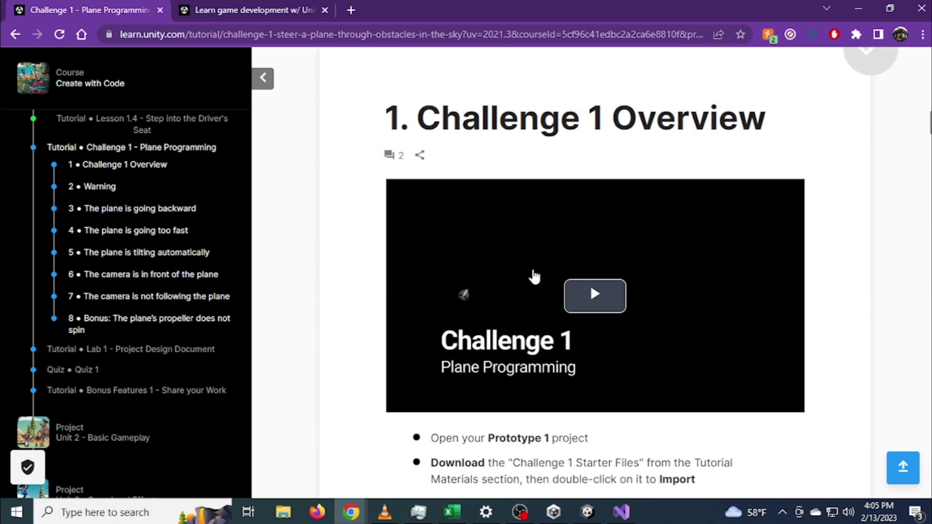
{"action": "scroll", "coordinate": [535, 273], "scroll_direction": "down", "scroll_amount": 1}
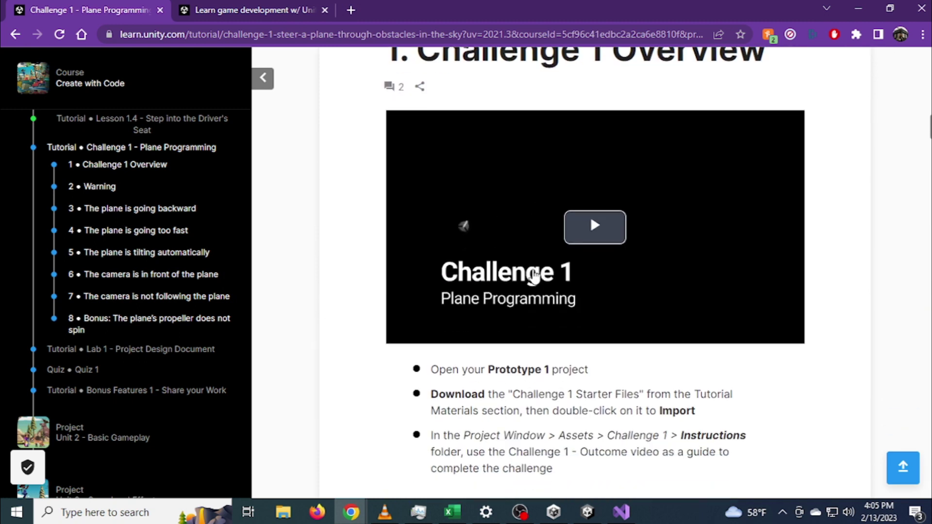
{"action": "left_click", "coordinate": [614, 234]}
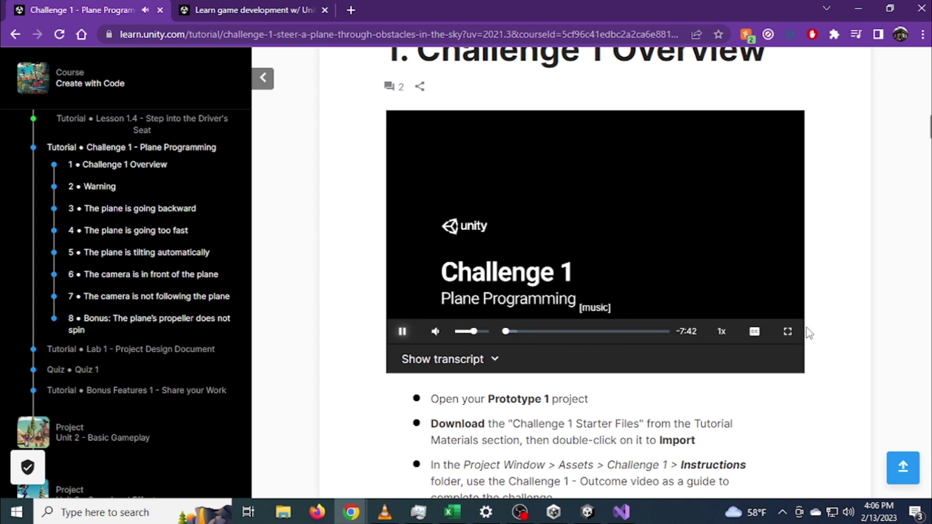
{"action": "left_click", "coordinate": [788, 332]}
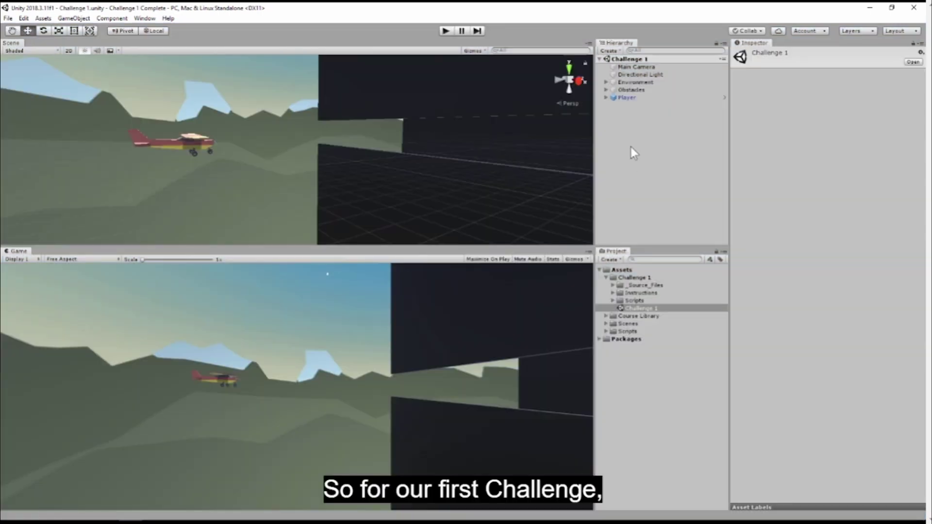
Step: Play-test the completed Challenge 1 scene, tilting the plane up and down to fly through the obstacles, and stop the game
{"action": "left_click", "coordinate": [445, 31]}
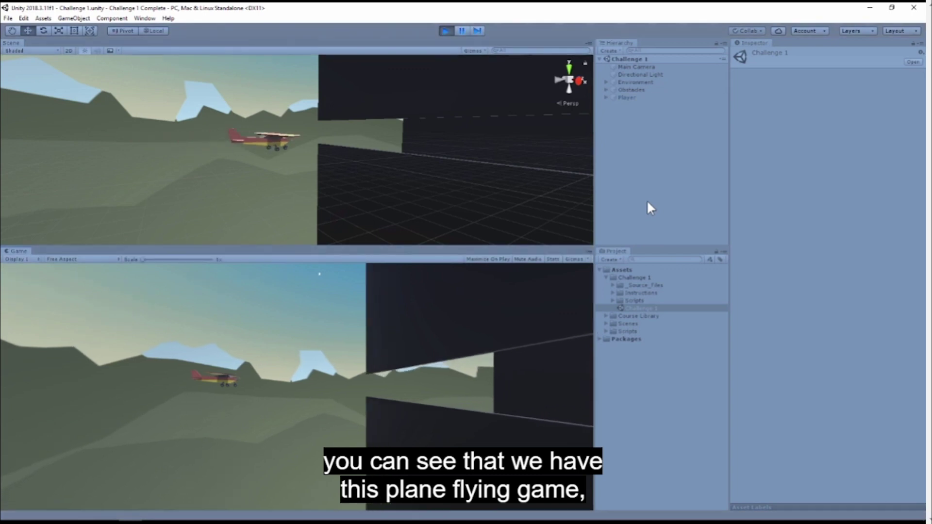
{"action": "key", "text": "Up"}
{"action": "key", "text": "Down"}
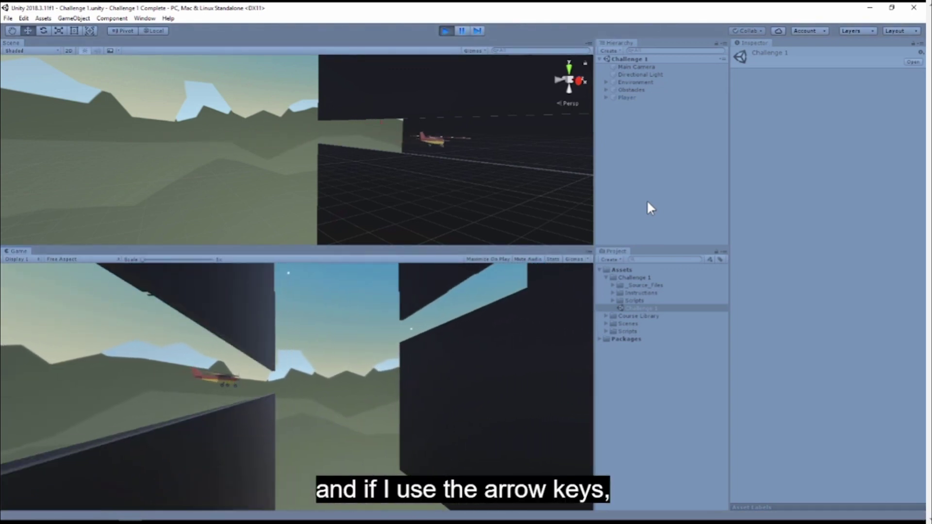
{"action": "key", "text": "Down"}
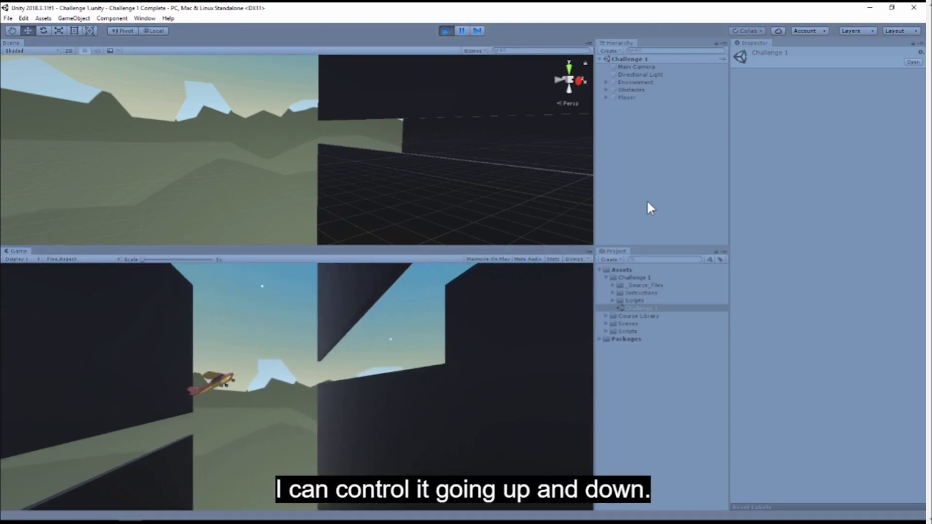
{"action": "key", "text": "Up"}
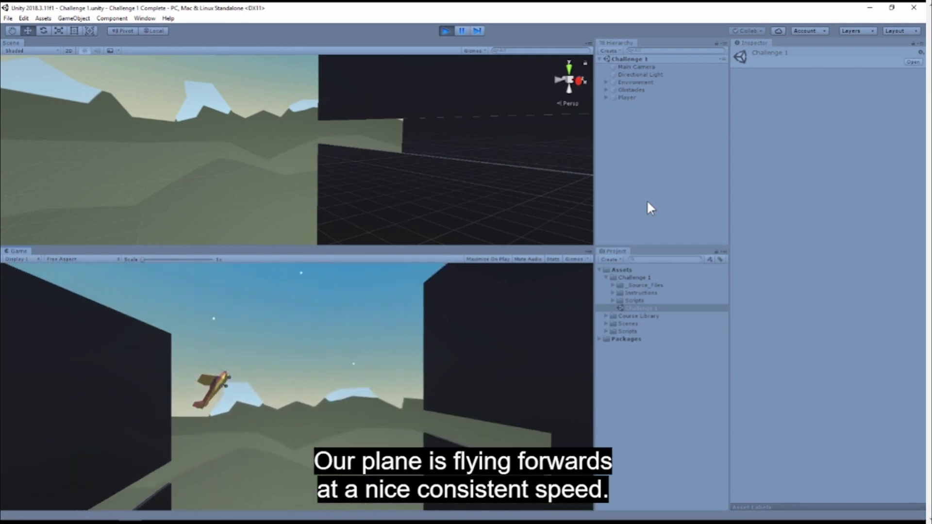
{"action": "key", "text": "Down"}
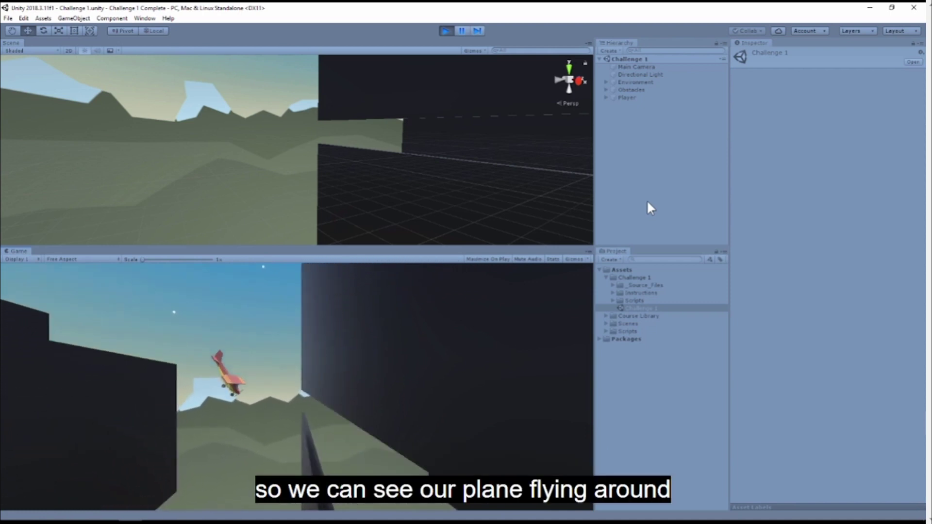
{"action": "key", "text": "Up"}
{"action": "key", "text": "Up"}
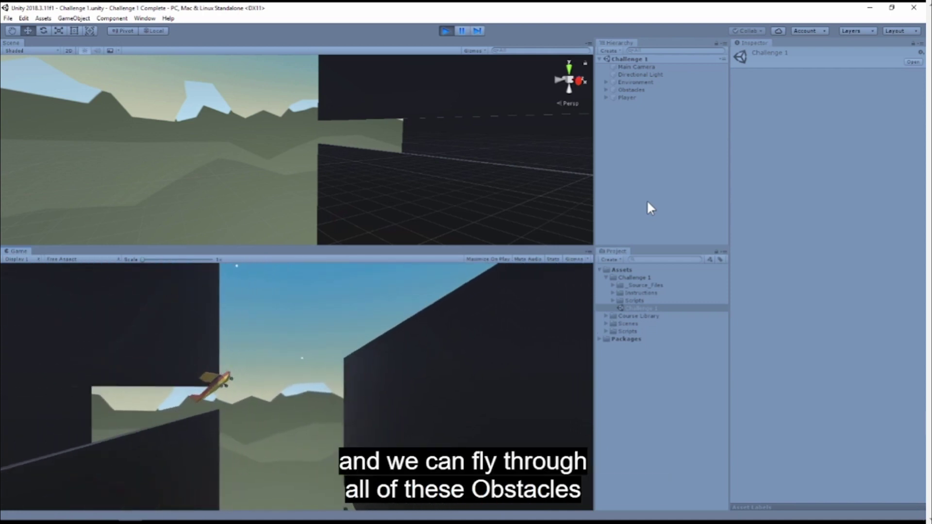
{"action": "key", "text": "Down"}
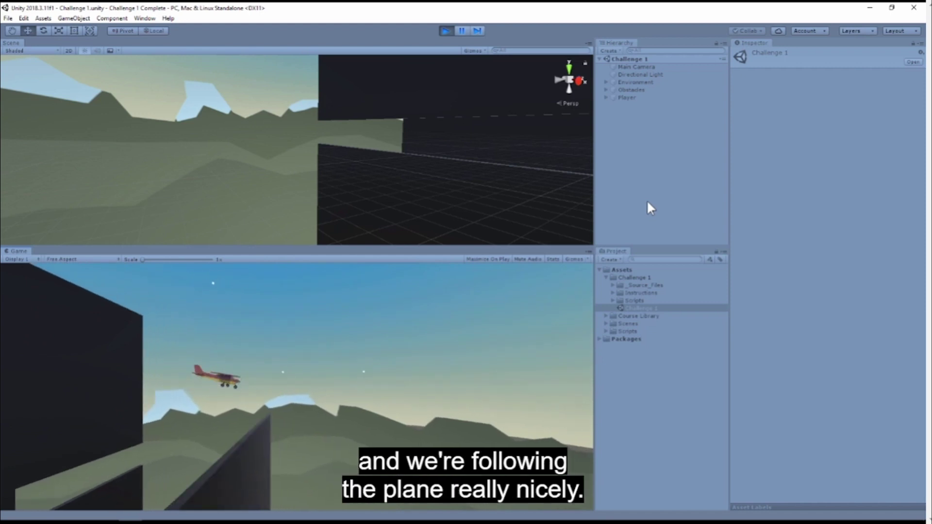
{"action": "key", "text": "Up"}
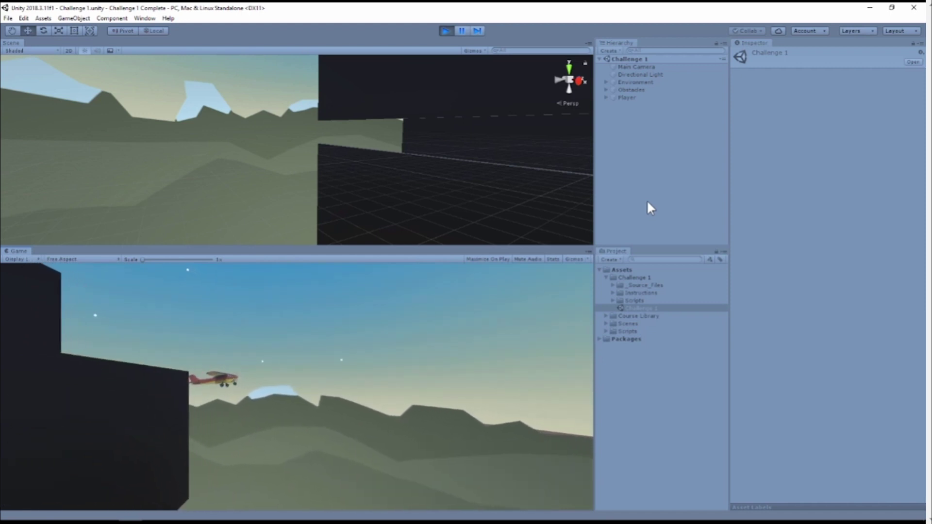
{"action": "key", "text": "Down"}
{"action": "key", "text": "Up"}
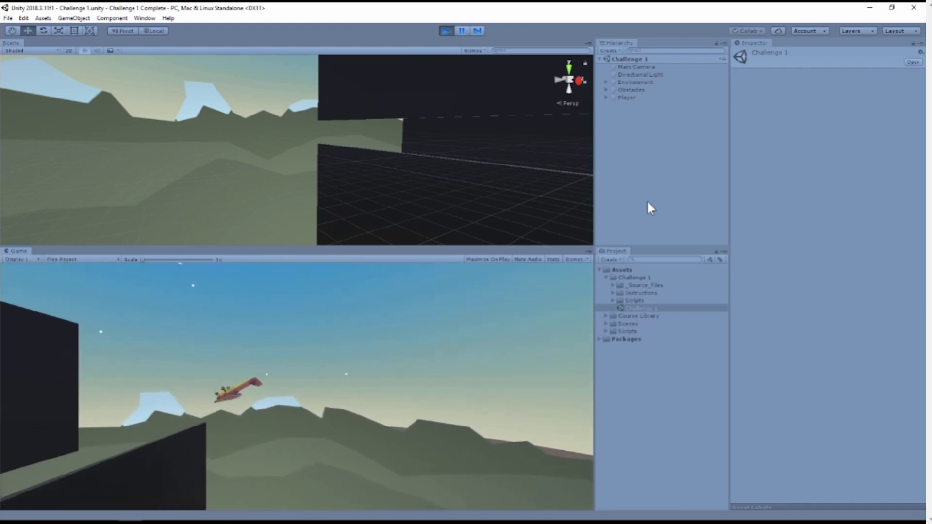
{"action": "key", "text": "Down"}
{"action": "key", "text": "Up"}
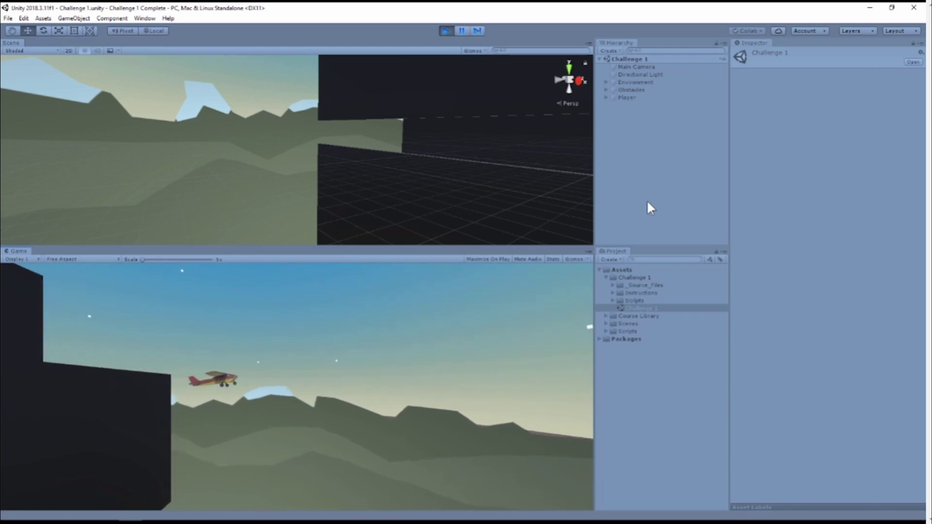
{"action": "left_click", "coordinate": [448, 31]}
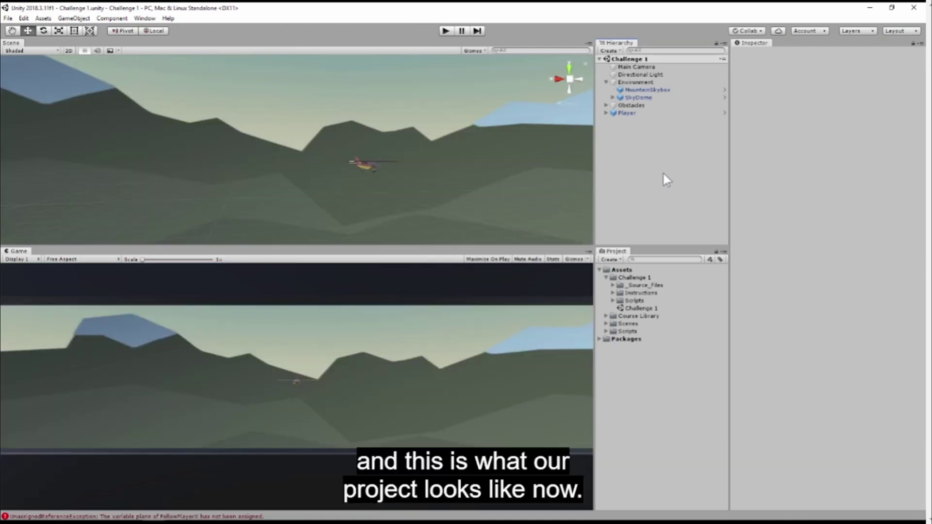
Step: Run the unfinished Challenge 1 scene and look around the Scene view to examine the plane's movement and camera
{"action": "left_click", "coordinate": [444, 32]}
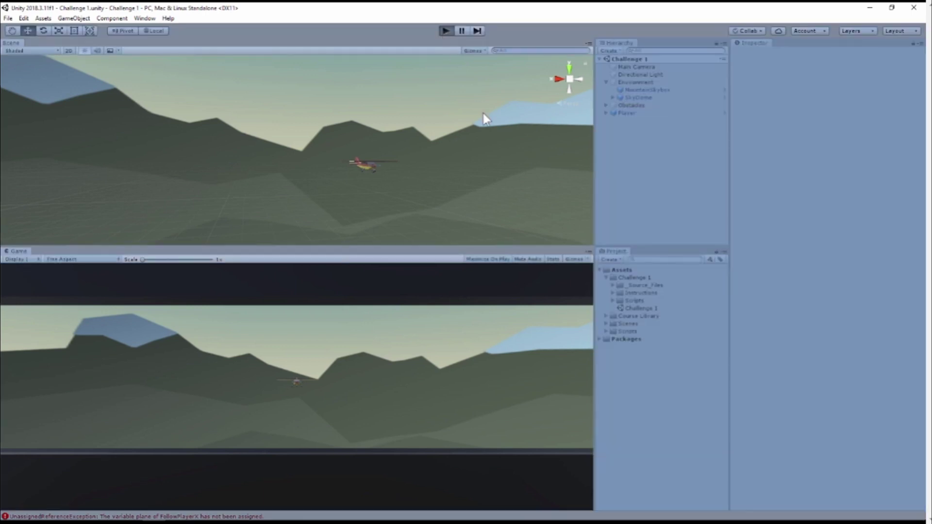
{"action": "right_click_drag", "start_coordinate": [480, 148], "coordinate": [545, 138]}
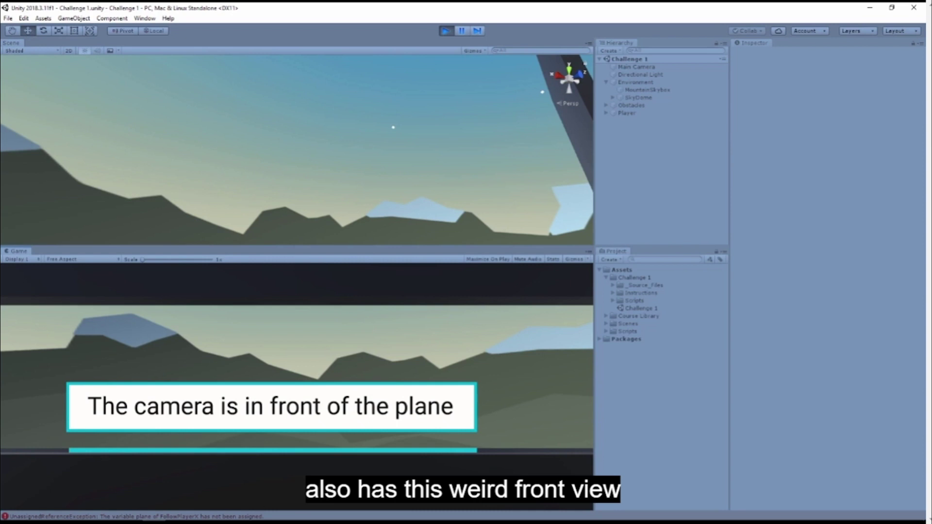
{"action": "right_click_drag", "start_coordinate": [287, 150], "coordinate": [284, 211]}
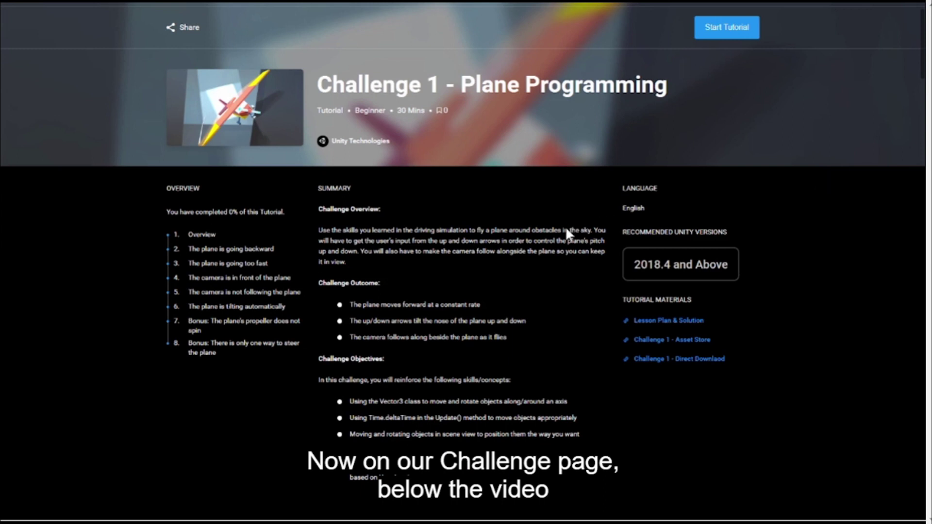
Step: Review the Challenge 1 - Plane Programming page from its objectives to the step about the plane going backward
{"action": "scroll", "coordinate": [546, 278], "scroll_direction": "down", "scroll_amount": 8}
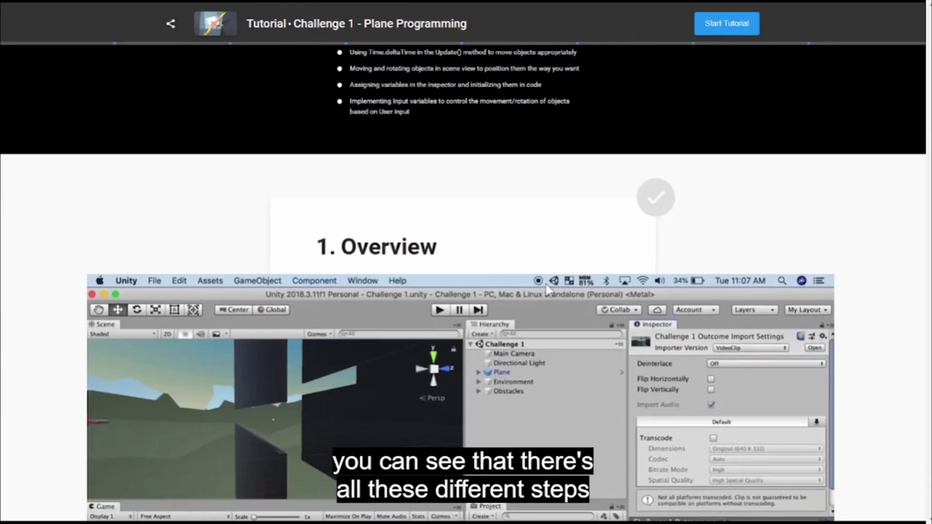
{"action": "scroll", "coordinate": [545, 286], "scroll_direction": "down", "scroll_amount": 12}
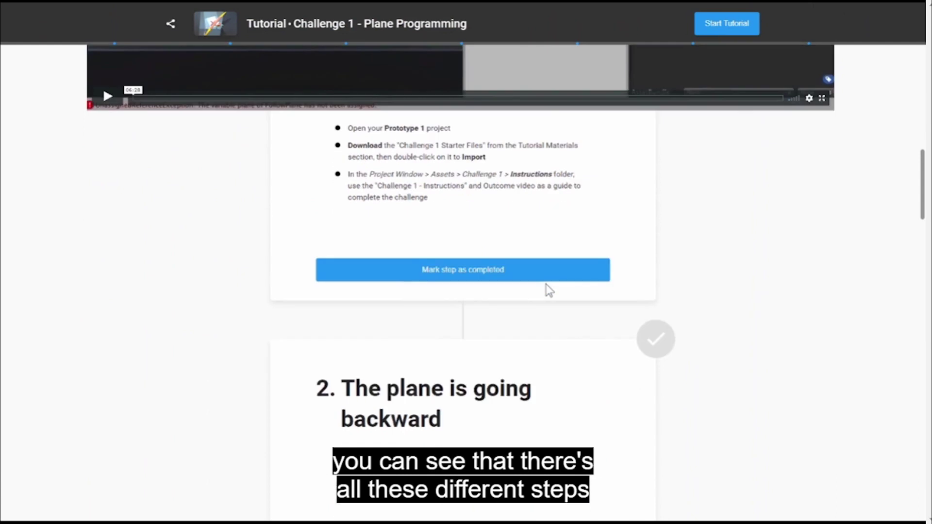
{"action": "scroll", "coordinate": [549, 290], "scroll_direction": "down", "scroll_amount": 1}
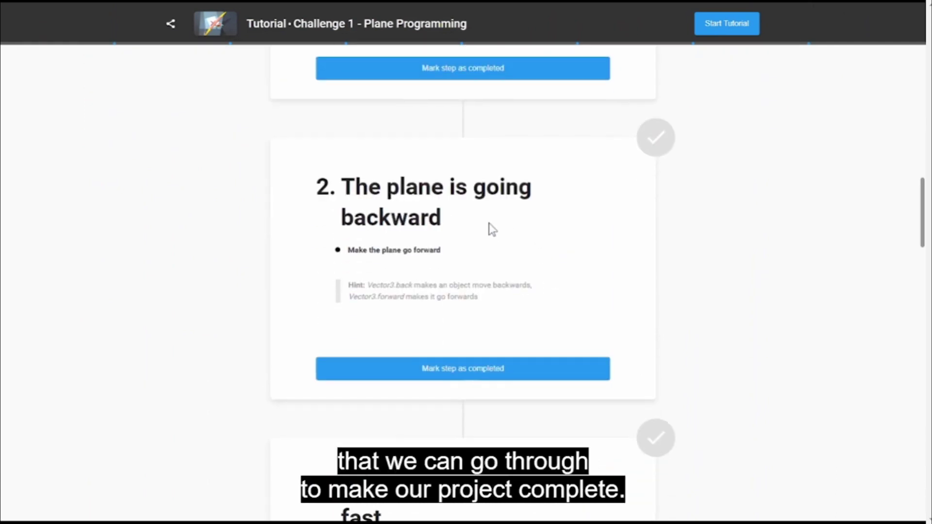
Step: Read step 2 about the plane going backward, highlighting its problem, its task and the hint on Vector3.forward
{"action": "left_click_drag", "start_coordinate": [494, 301], "coordinate": [353, 195]}
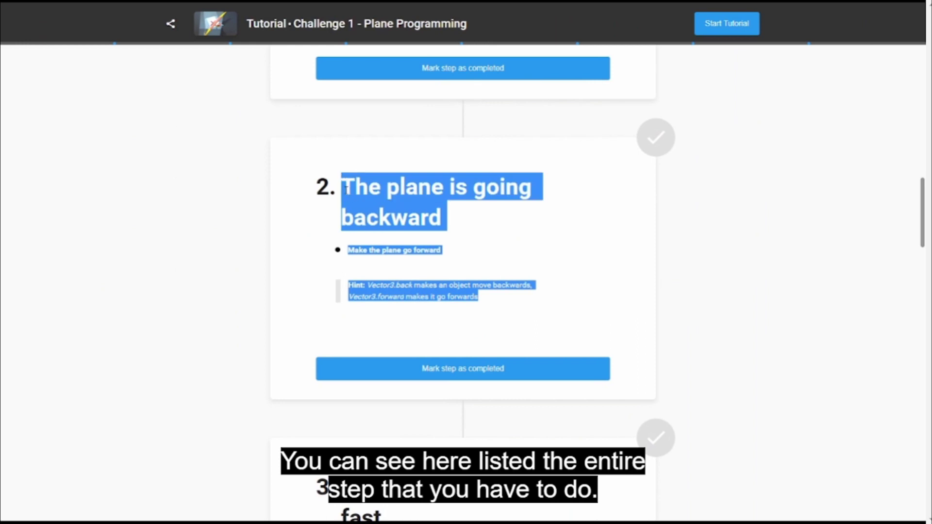
{"action": "left_click_drag", "start_coordinate": [454, 232], "coordinate": [349, 187]}
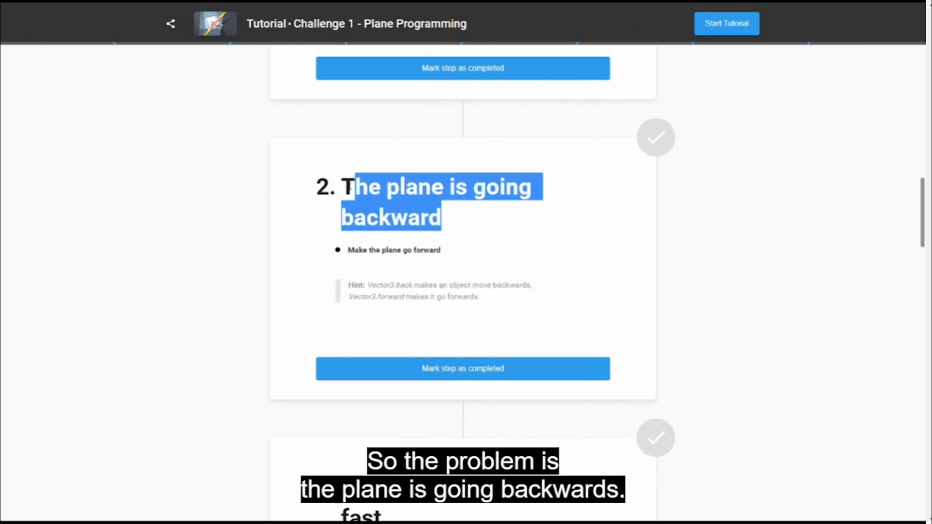
{"action": "left_click", "coordinate": [362, 251]}
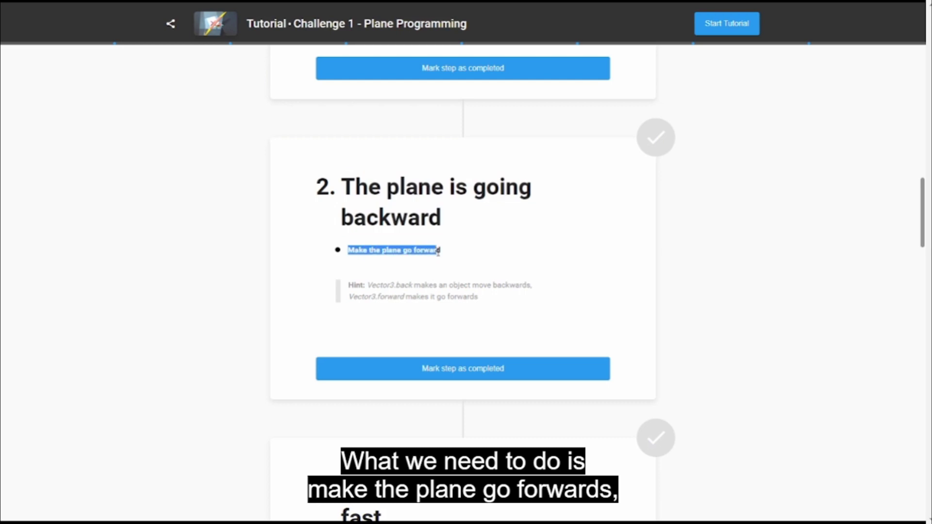
{"action": "left_click_drag", "start_coordinate": [496, 304], "coordinate": [361, 285]}
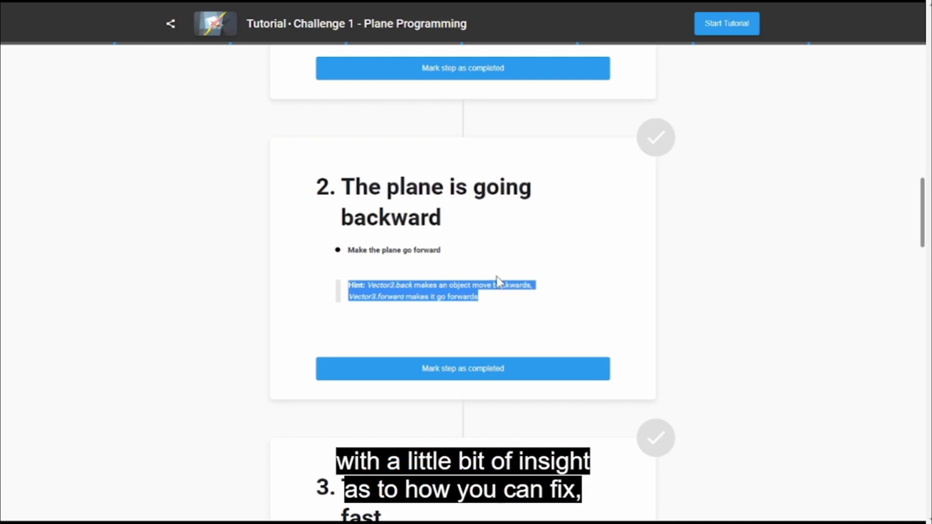
{"action": "left_click", "coordinate": [495, 297]}
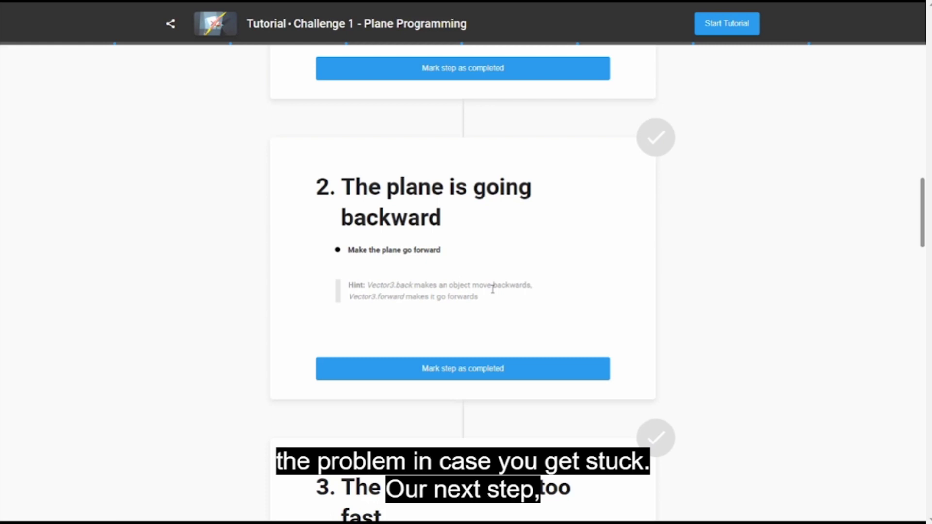
Step: Review steps 3 to 6 on plane speed, camera position, camera following and automatic tilting, highlighting each heading
{"action": "scroll", "coordinate": [492, 289], "scroll_direction": "down", "scroll_amount": 6}
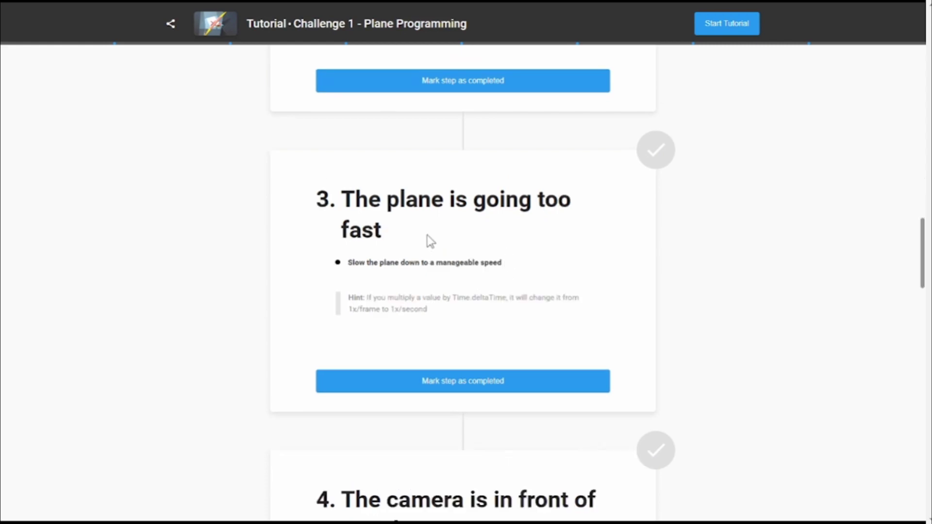
{"action": "left_click_drag", "start_coordinate": [362, 217], "coordinate": [344, 203]}
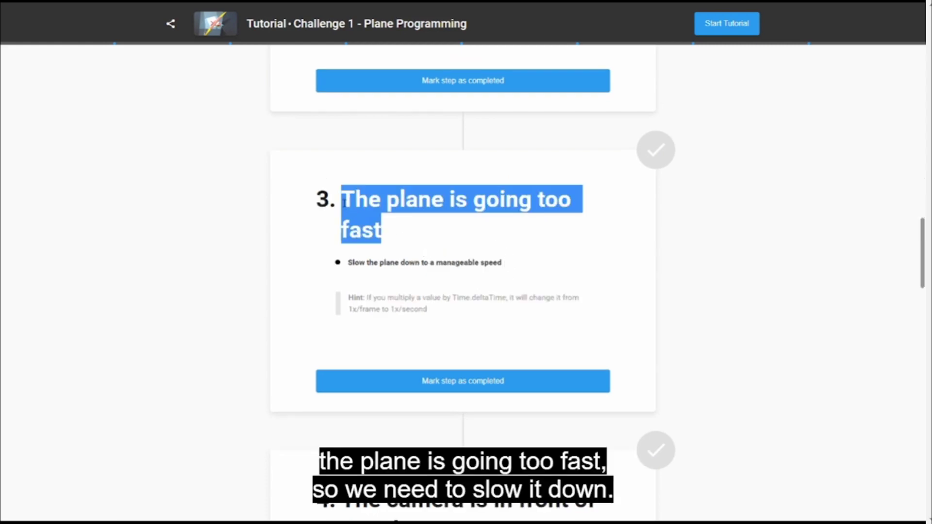
{"action": "left_click", "coordinate": [430, 237]}
{"action": "scroll", "coordinate": [432, 233], "scroll_direction": "down", "scroll_amount": 6}
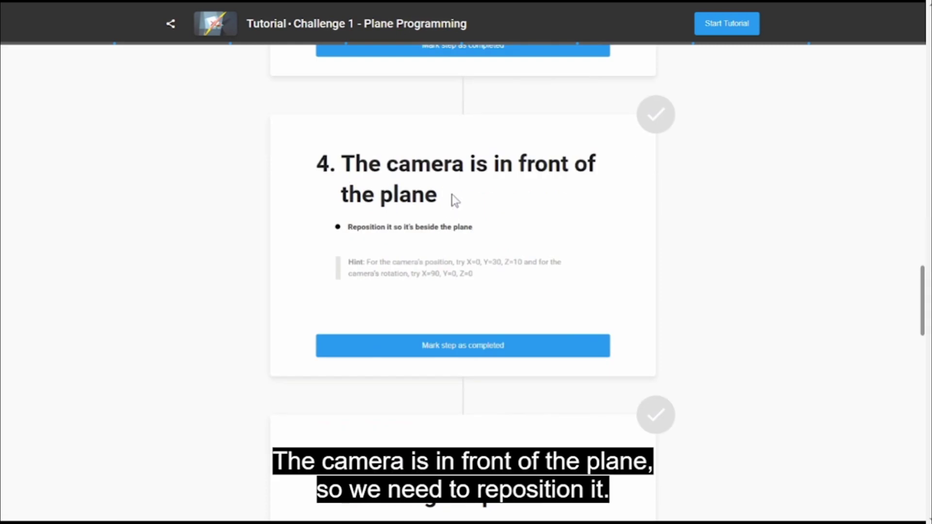
{"action": "left_click_drag", "start_coordinate": [342, 172], "coordinate": [455, 207]}
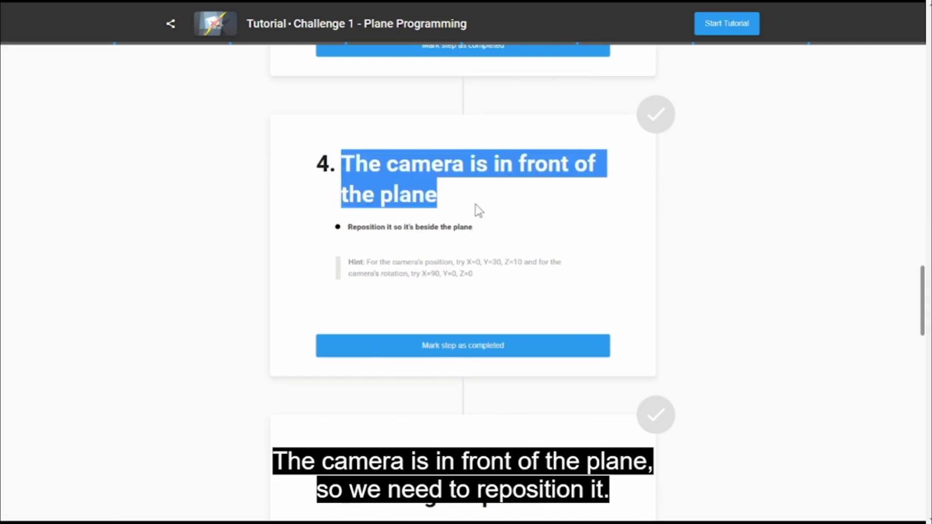
{"action": "left_click", "coordinate": [478, 214]}
{"action": "scroll", "coordinate": [503, 281], "scroll_direction": "down", "scroll_amount": 6}
{"action": "left_click_drag", "start_coordinate": [540, 208], "coordinate": [344, 180]}
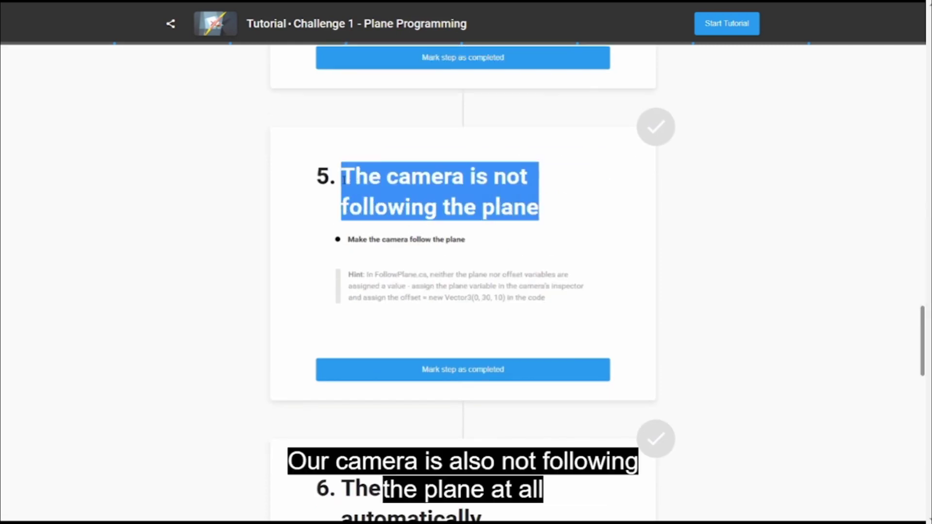
{"action": "left_click", "coordinate": [568, 204]}
{"action": "scroll", "coordinate": [524, 241], "scroll_direction": "down", "scroll_amount": 6}
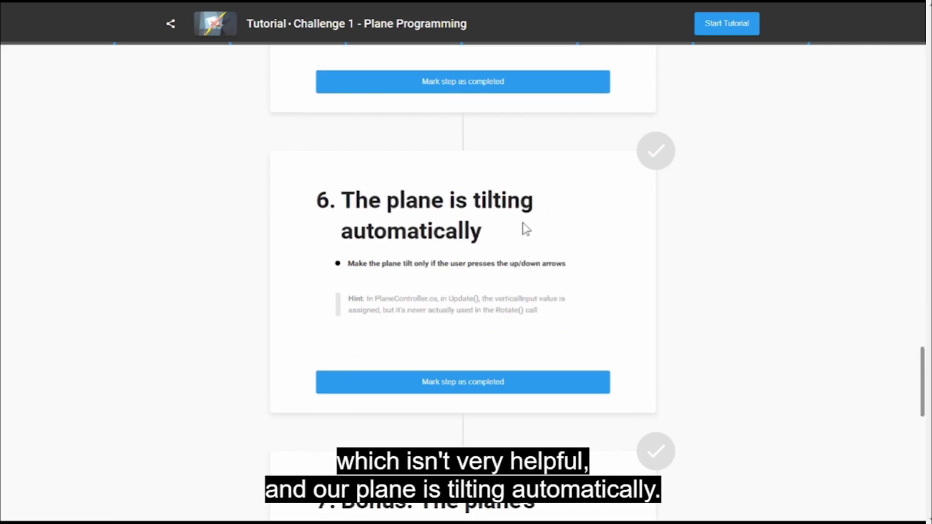
{"action": "left_click_drag", "start_coordinate": [443, 223], "coordinate": [366, 207]}
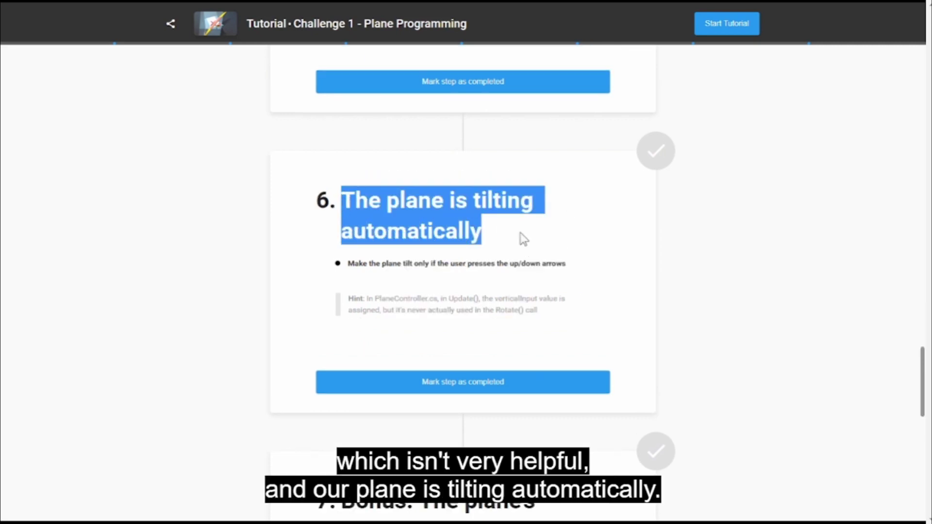
{"action": "left_click", "coordinate": [534, 233]}
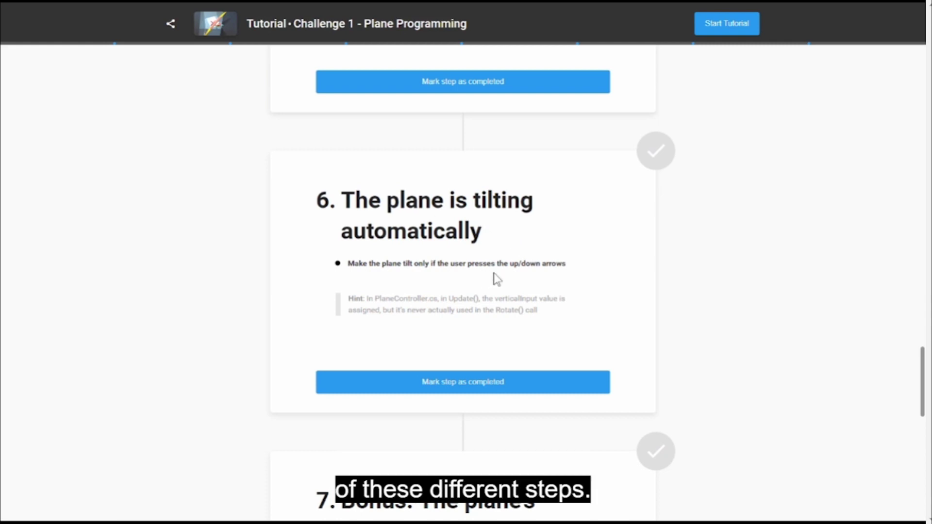
Step: Return to the Challenge 1 Overview step and mark it as completed
{"action": "scroll", "coordinate": [496, 278], "scroll_direction": "up", "scroll_amount": 20}
{"action": "scroll", "coordinate": [493, 280], "scroll_direction": "up", "scroll_amount": 7}
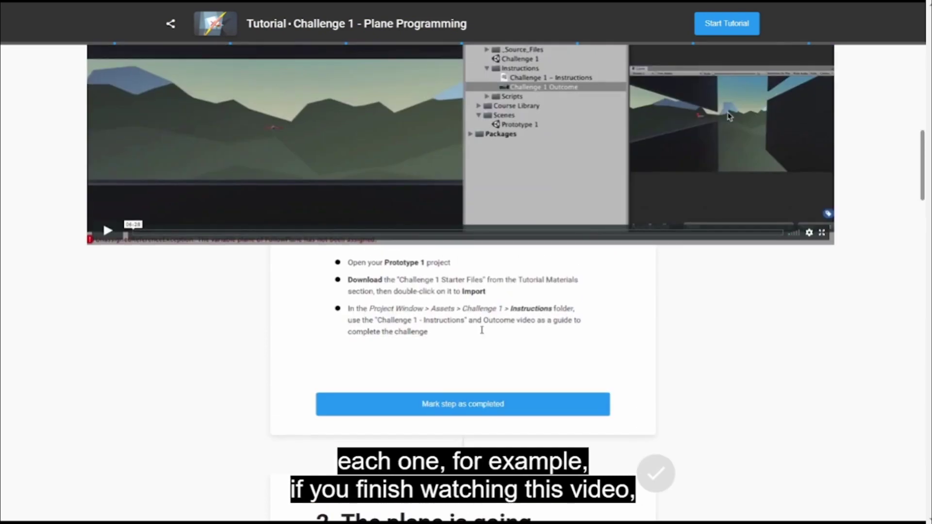
{"action": "left_click", "coordinate": [467, 410]}
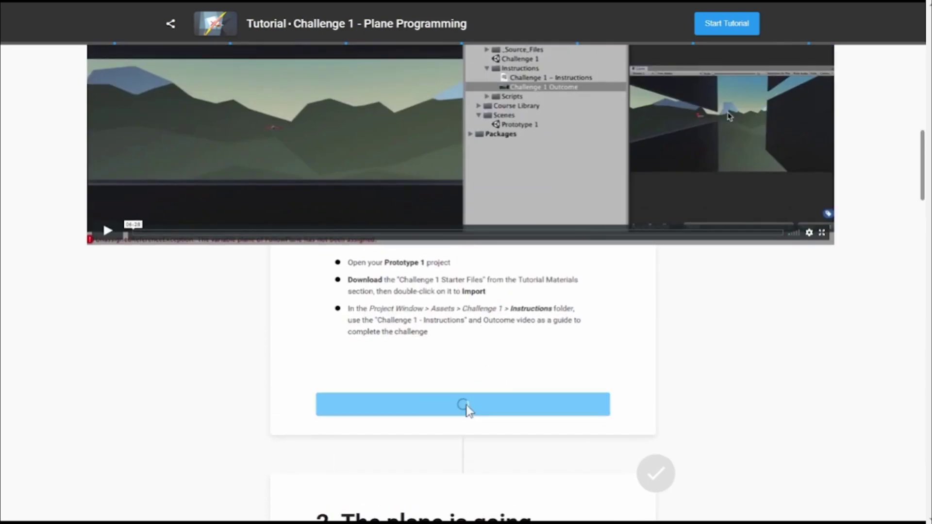
Step: Mark step 2, "The plane is going backward", as completed and revert it to incomplete
{"action": "scroll", "coordinate": [407, 406], "scroll_direction": "down", "scroll_amount": 6}
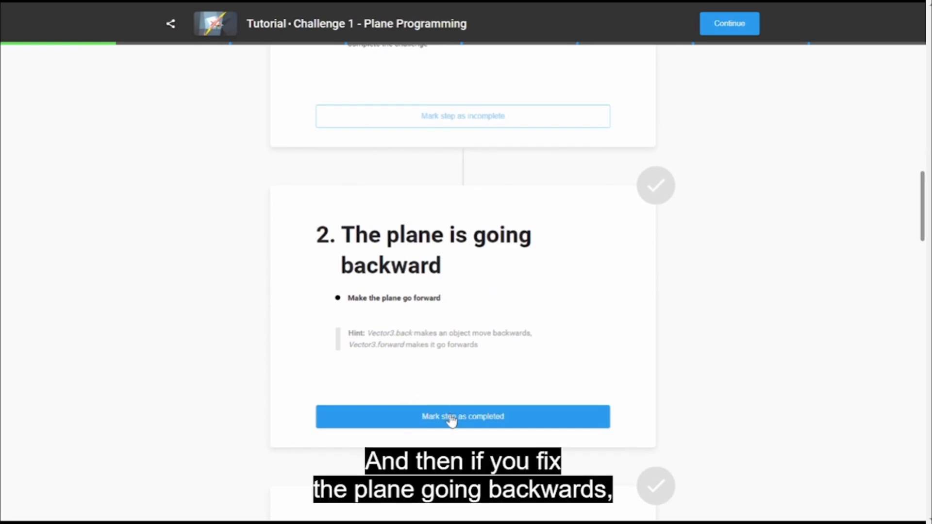
{"action": "left_click", "coordinate": [450, 417]}
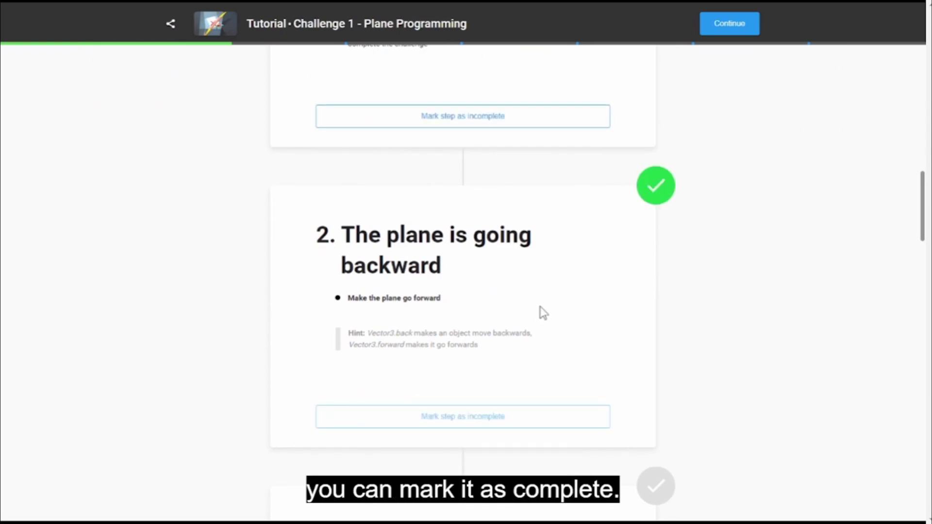
{"action": "scroll", "coordinate": [543, 311], "scroll_direction": "down", "scroll_amount": 2}
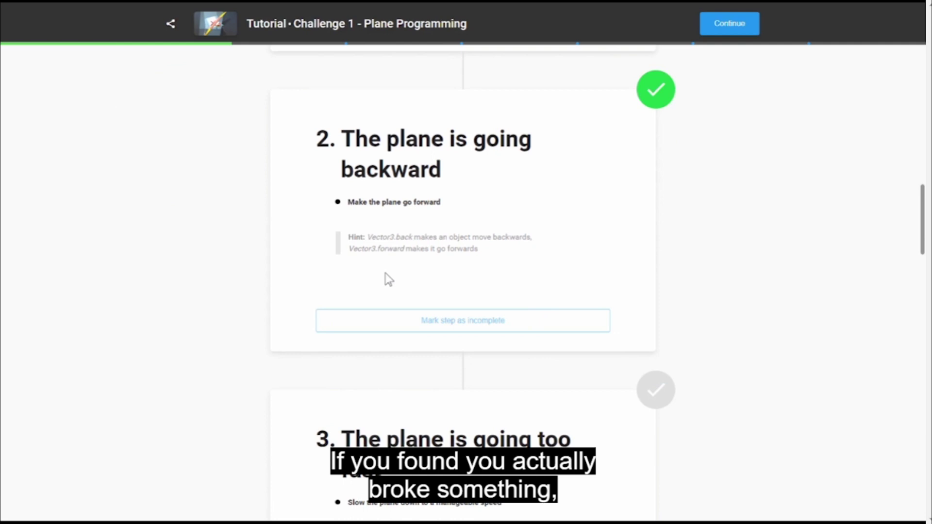
{"action": "left_click", "coordinate": [436, 327]}
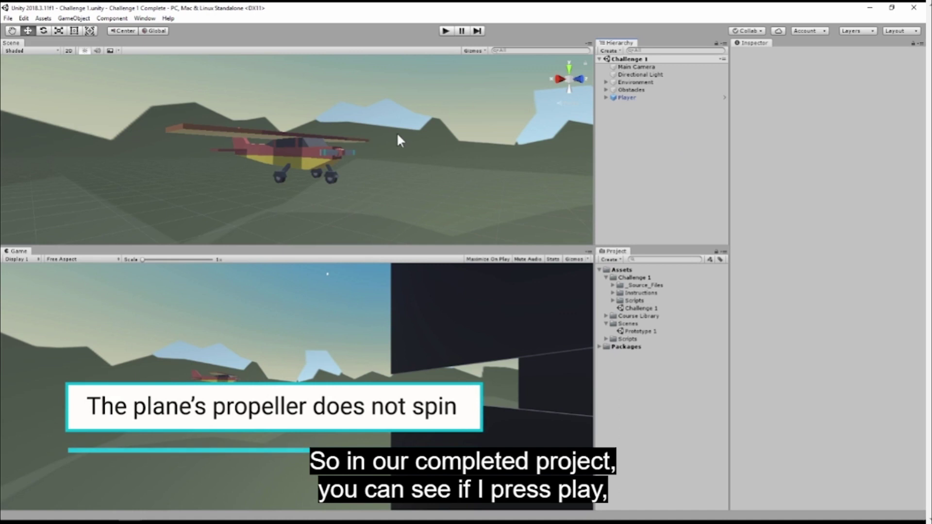
Step: Switch to the completed project in Unity and start its Challenge 1 scene paused, with the plane's propeller in view
{"action": "left_click_drag", "start_coordinate": [431, 182], "coordinate": [508, 177], "text": "alt"}
{"action": "left_click", "coordinate": [445, 31]}
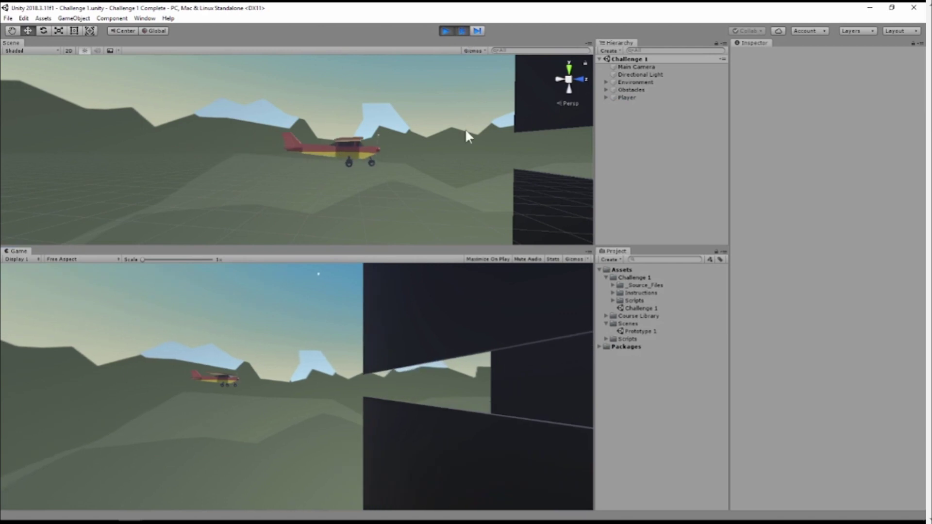
{"action": "left_click_drag", "start_coordinate": [494, 189], "coordinate": [462, 166], "text": "alt"}
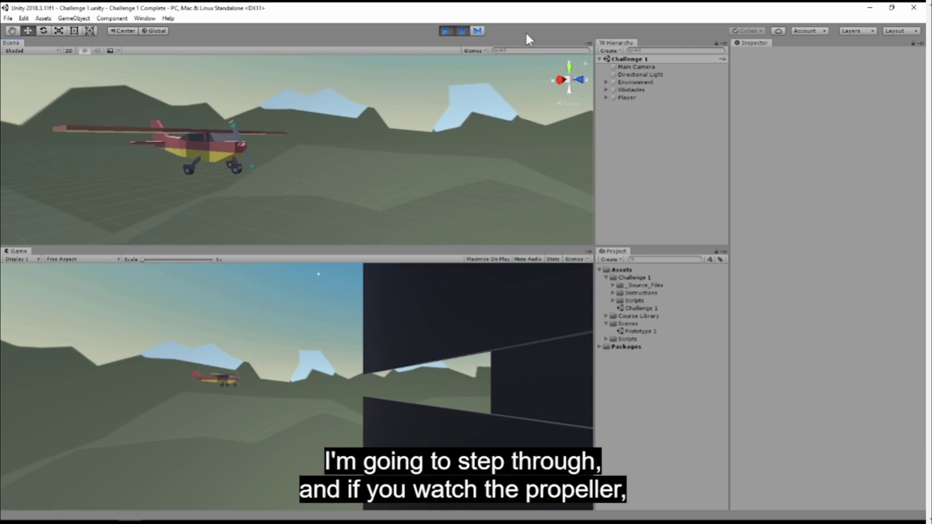
Step: Advance the paused game frame by frame to examine how the plane's propeller rotates
{"action": "left_click", "coordinate": [476, 32]}
{"action": "left_click", "coordinate": [476, 33]}
{"action": "left_click", "coordinate": [476, 32]}
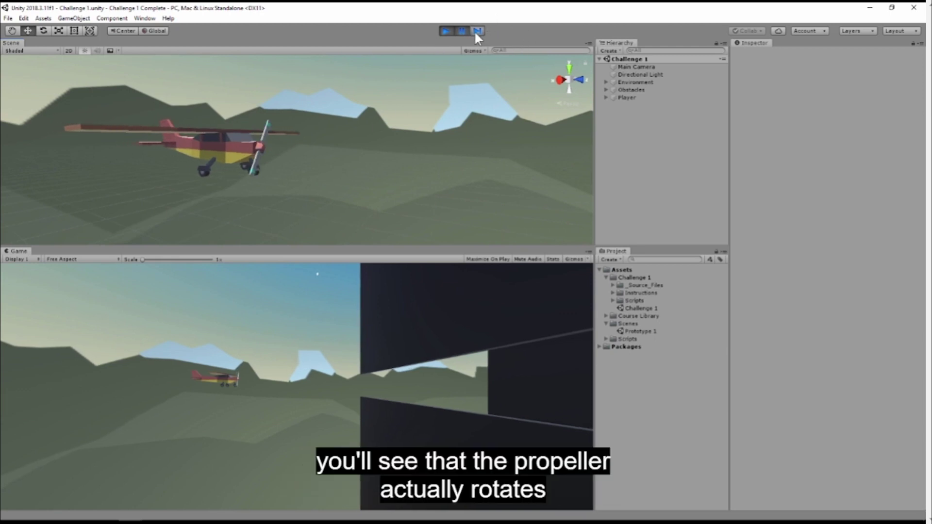
{"action": "left_click", "coordinate": [475, 32]}
{"action": "left_click", "coordinate": [475, 32]}
{"action": "left_click", "coordinate": [474, 33]}
{"action": "left_click", "coordinate": [475, 32]}
{"action": "left_click", "coordinate": [474, 32]}
{"action": "left_click", "coordinate": [475, 32]}
{"action": "left_click", "coordinate": [475, 32]}
{"action": "left_click", "coordinate": [475, 32]}
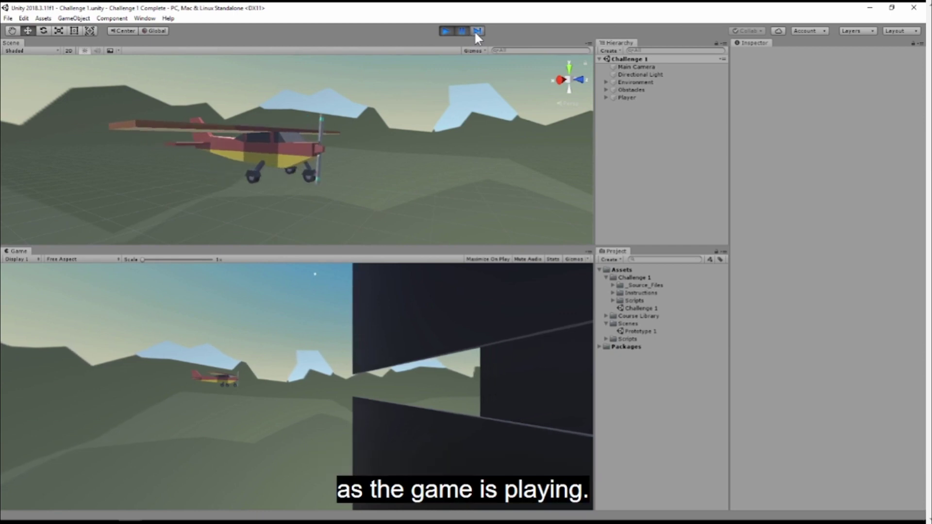
{"action": "left_click", "coordinate": [475, 32]}
{"action": "left_click", "coordinate": [475, 33]}
{"action": "left_click", "coordinate": [475, 33]}
{"action": "left_click", "coordinate": [474, 32]}
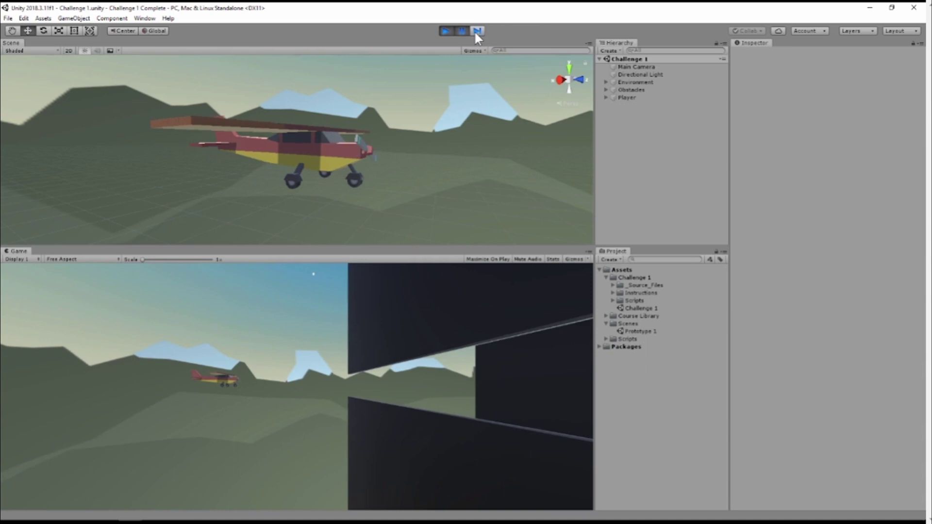
{"action": "left_click", "coordinate": [475, 32]}
{"action": "left_click", "coordinate": [475, 31]}
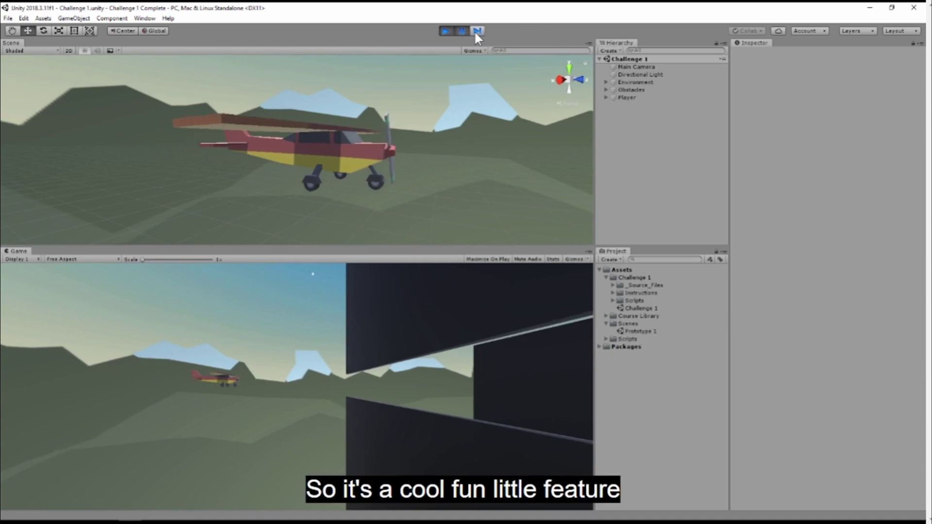
{"action": "left_click", "coordinate": [475, 31]}
{"action": "left_click", "coordinate": [475, 31]}
{"action": "left_click", "coordinate": [475, 31]}
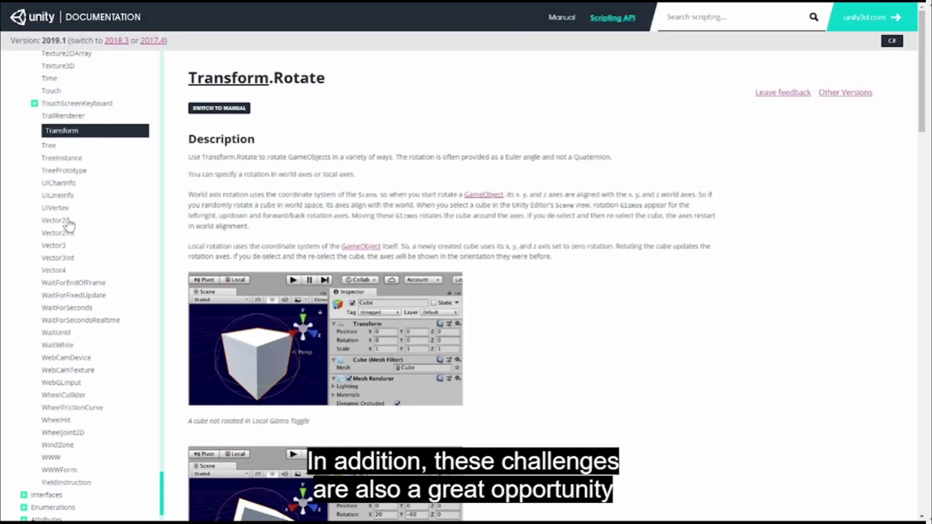
Step: In the Unity Scripting API documentation, examine the class list and the Transform.Rotate description with its cube rotation examples
{"action": "scroll", "coordinate": [73, 222], "scroll_direction": "up", "scroll_amount": 6}
{"action": "scroll", "coordinate": [75, 224], "scroll_direction": "up", "scroll_amount": 3}
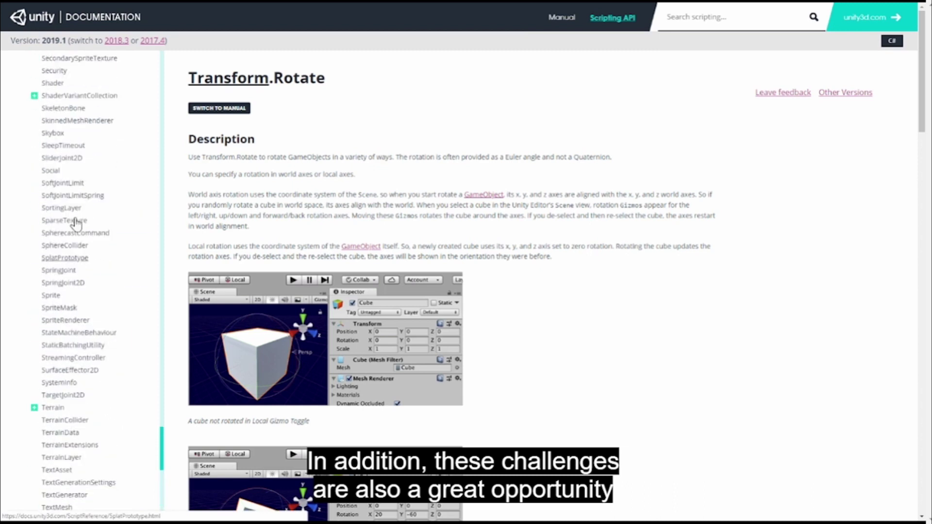
{"action": "scroll", "coordinate": [73, 227], "scroll_direction": "down", "scroll_amount": 5}
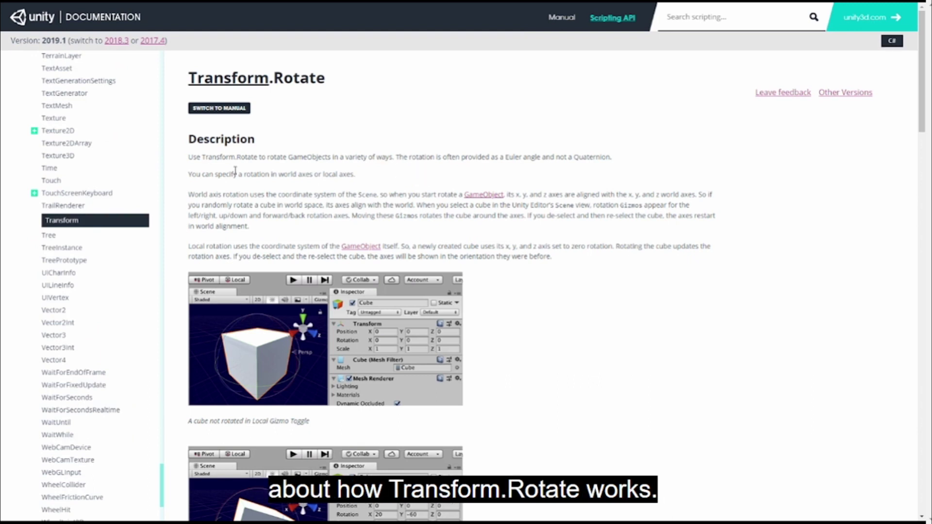
{"action": "double_click", "coordinate": [213, 159]}
{"action": "left_click", "coordinate": [341, 192]}
{"action": "scroll", "coordinate": [471, 202], "scroll_direction": "down", "scroll_amount": 2}
{"action": "scroll", "coordinate": [543, 224], "scroll_direction": "down", "scroll_amount": 8}
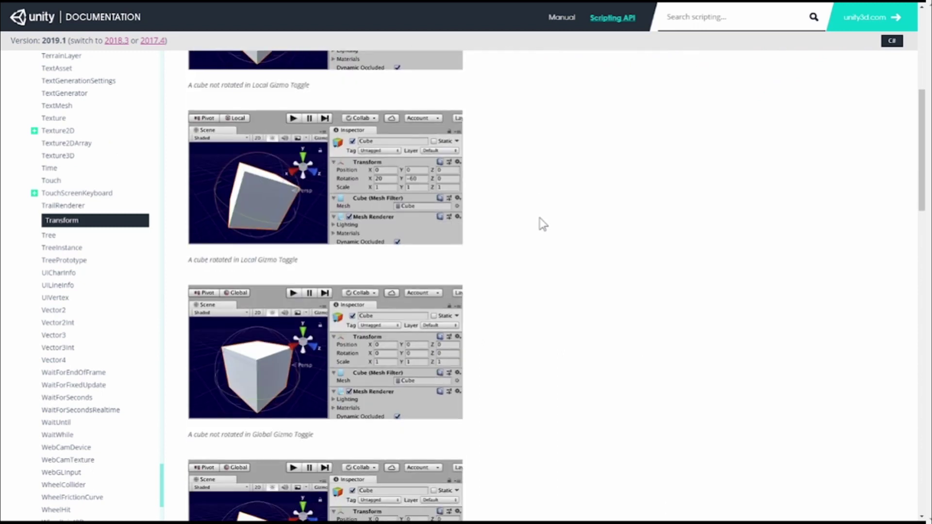
{"action": "scroll", "coordinate": [543, 223], "scroll_direction": "down", "scroll_amount": 3}
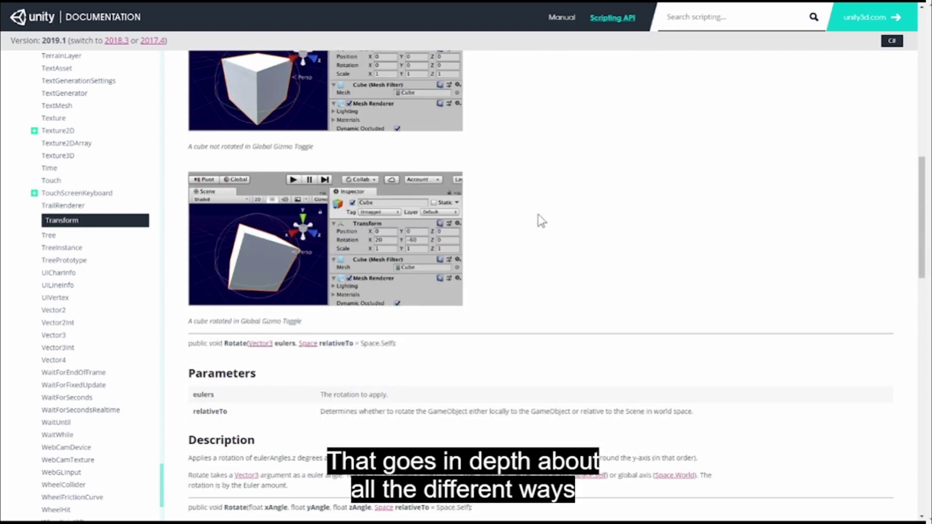
{"action": "scroll", "coordinate": [542, 222], "scroll_direction": "down", "scroll_amount": 2}
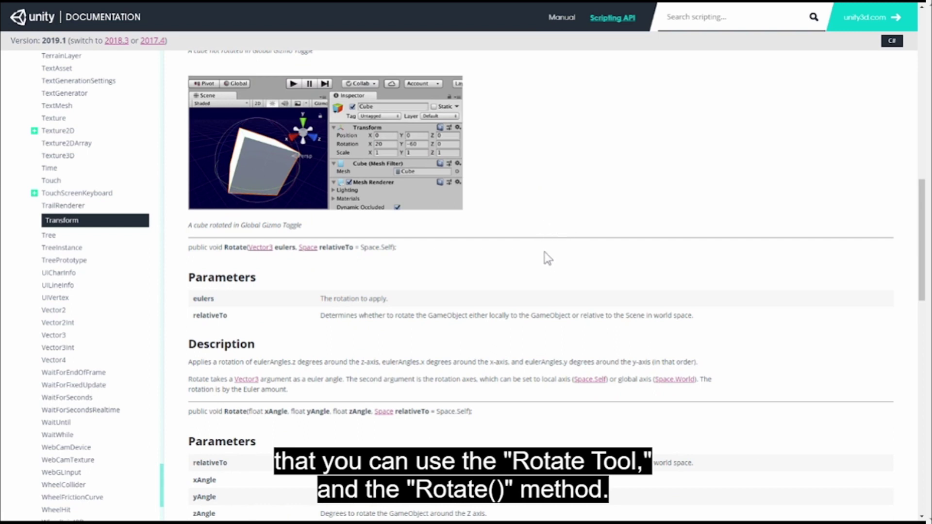
Step: Examine the parameters of the Rotate method's variants and the example script that rotates two cubes
{"action": "scroll", "coordinate": [544, 258], "scroll_direction": "down", "scroll_amount": 2}
{"action": "scroll", "coordinate": [544, 258], "scroll_direction": "down", "scroll_amount": 7}
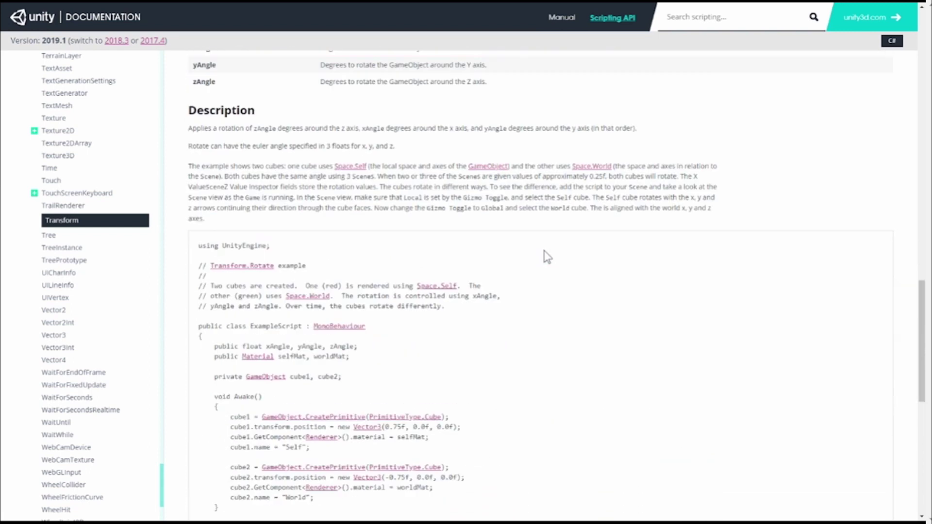
{"action": "scroll", "coordinate": [546, 256], "scroll_direction": "down", "scroll_amount": 4}
{"action": "scroll", "coordinate": [546, 256], "scroll_direction": "up", "scroll_amount": 2}
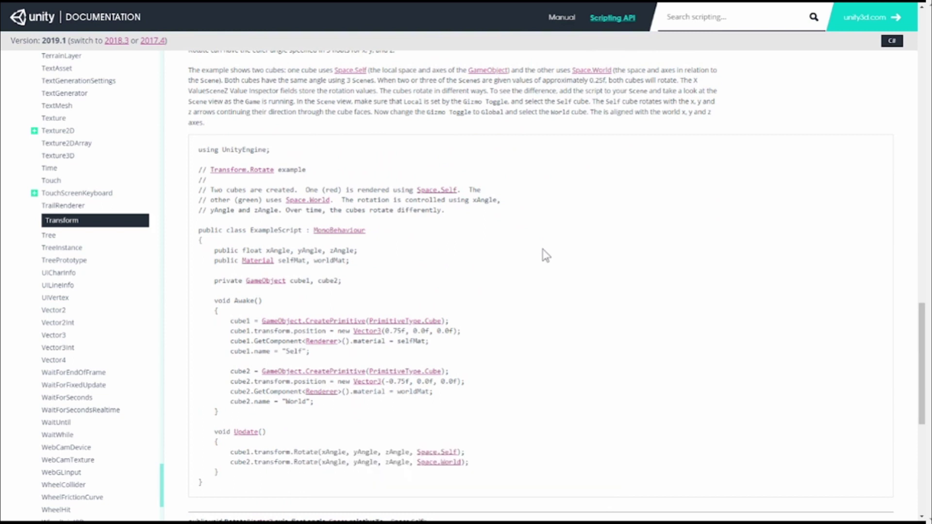
{"action": "scroll", "coordinate": [545, 254], "scroll_direction": "up", "scroll_amount": 3}
{"action": "scroll", "coordinate": [488, 300], "scroll_direction": "down", "scroll_amount": 10}
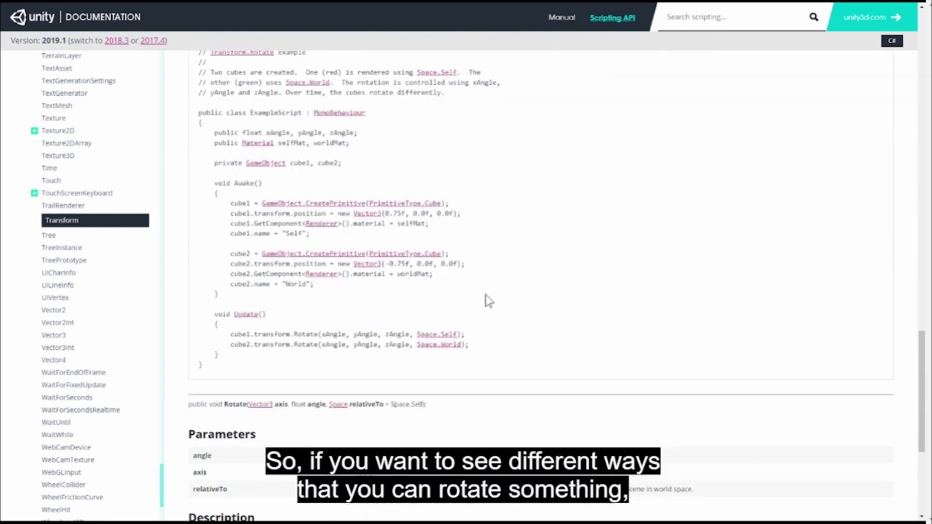
{"action": "scroll", "coordinate": [487, 297], "scroll_direction": "up", "scroll_amount": 5}
{"action": "scroll", "coordinate": [486, 293], "scroll_direction": "up", "scroll_amount": 7}
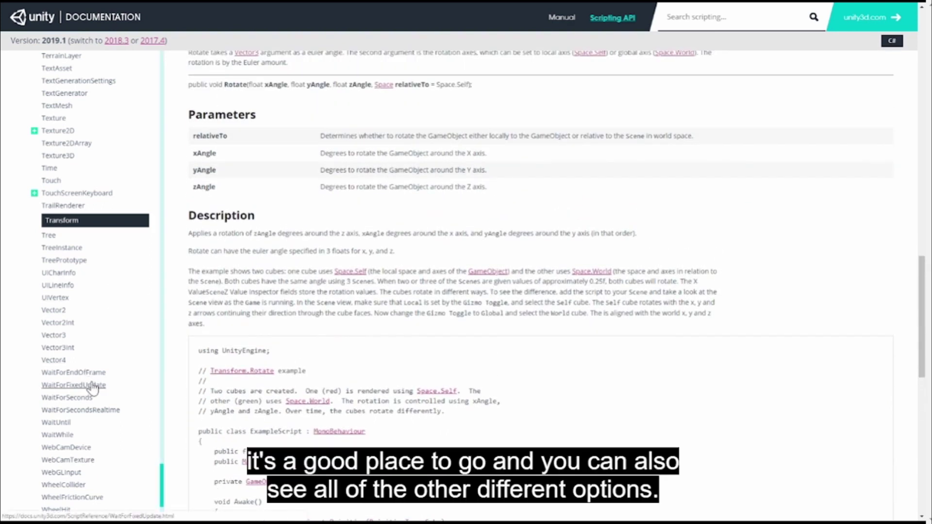
Step: Open the Vector3 reference page in the Scripting API documentation and look through the list of other Unity classes
{"action": "left_click", "coordinate": [51, 336]}
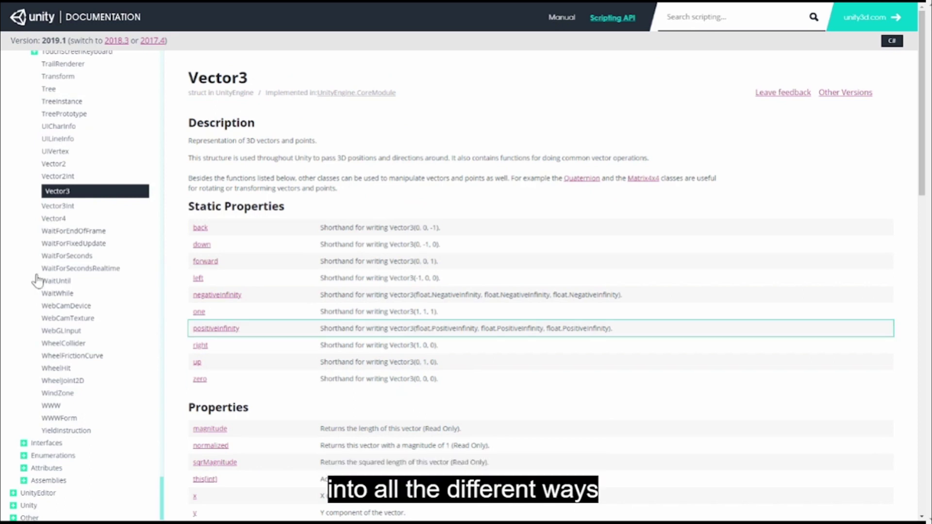
{"action": "scroll", "coordinate": [86, 322], "scroll_direction": "up", "scroll_amount": 4}
{"action": "scroll", "coordinate": [86, 322], "scroll_direction": "up", "scroll_amount": 15}
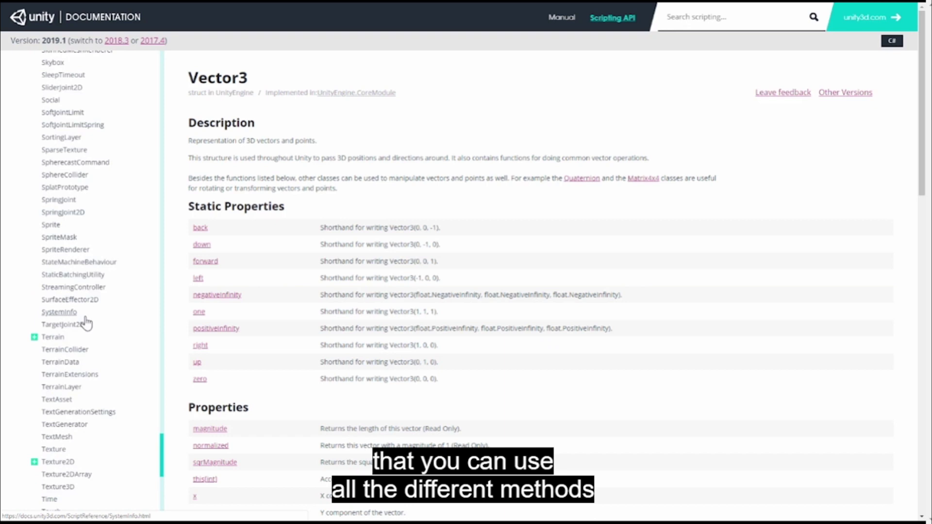
{"action": "scroll", "coordinate": [86, 322], "scroll_direction": "up", "scroll_amount": 15}
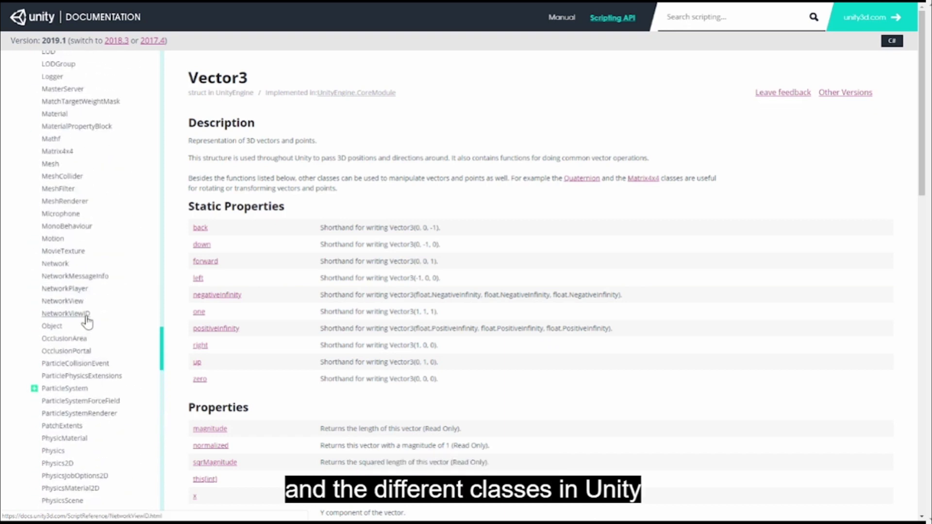
{"action": "scroll", "coordinate": [88, 322], "scroll_direction": "up", "scroll_amount": 8}
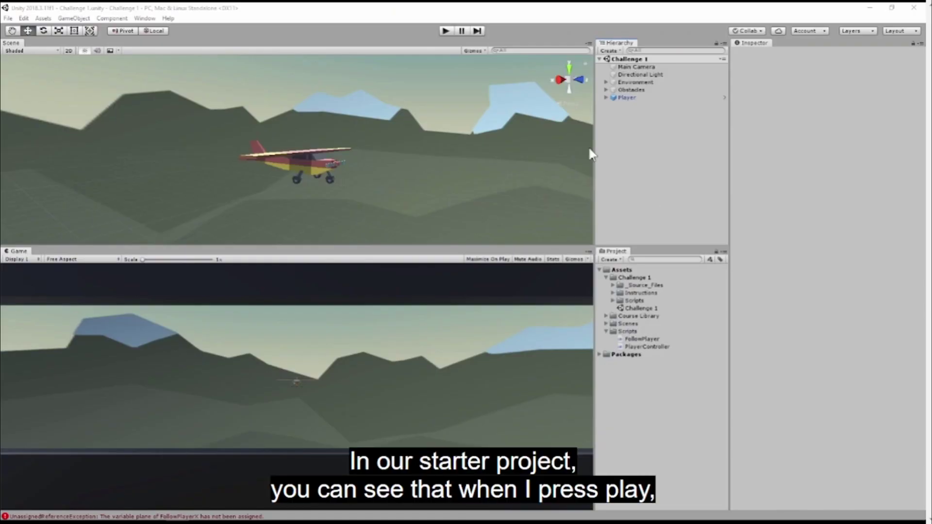
Step: In the starter project in Unity, run the Challenge 1 scene paused and focus the scene view on the Player plane
{"action": "left_click", "coordinate": [445, 32]}
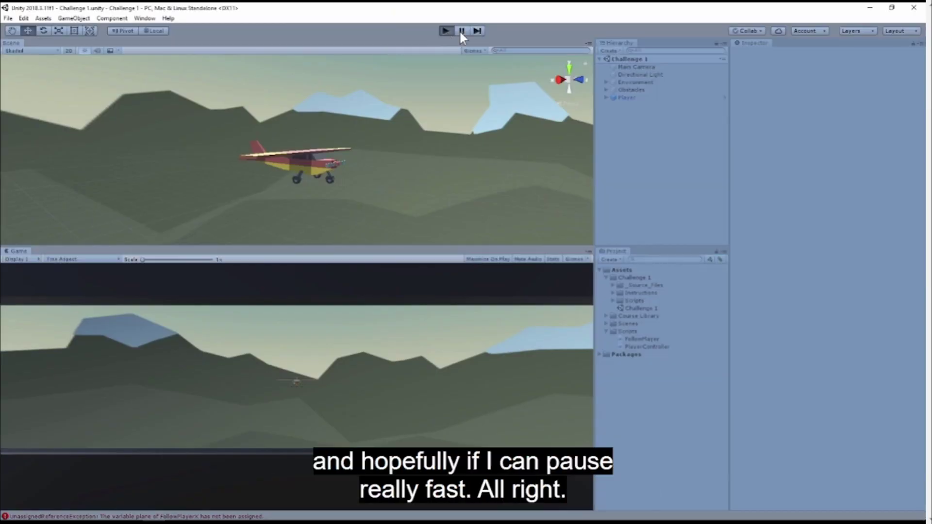
{"action": "left_click", "coordinate": [462, 31]}
{"action": "right_click_drag", "start_coordinate": [439, 174], "coordinate": [261, 91]}
{"action": "left_click", "coordinate": [637, 98]}
{"action": "right_click_drag", "start_coordinate": [415, 195], "coordinate": [432, 211]}
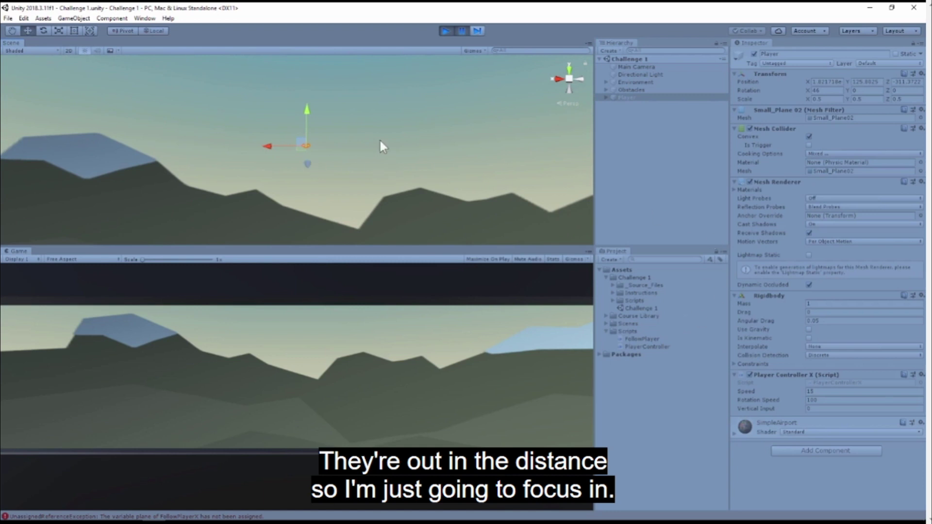
{"action": "key", "text": "f"}
{"action": "right_click_drag", "start_coordinate": [374, 147], "coordinate": [461, 129]}
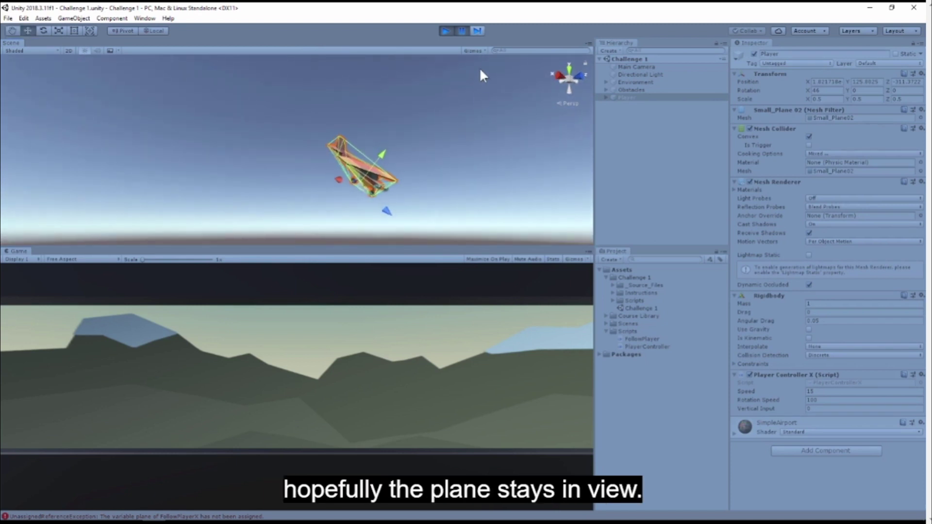
Step: Advance the paused starter game frame by frame and examine the plane's propeller up close
{"action": "left_click", "coordinate": [479, 31]}
{"action": "right_click_drag", "start_coordinate": [391, 148], "coordinate": [347, 112]}
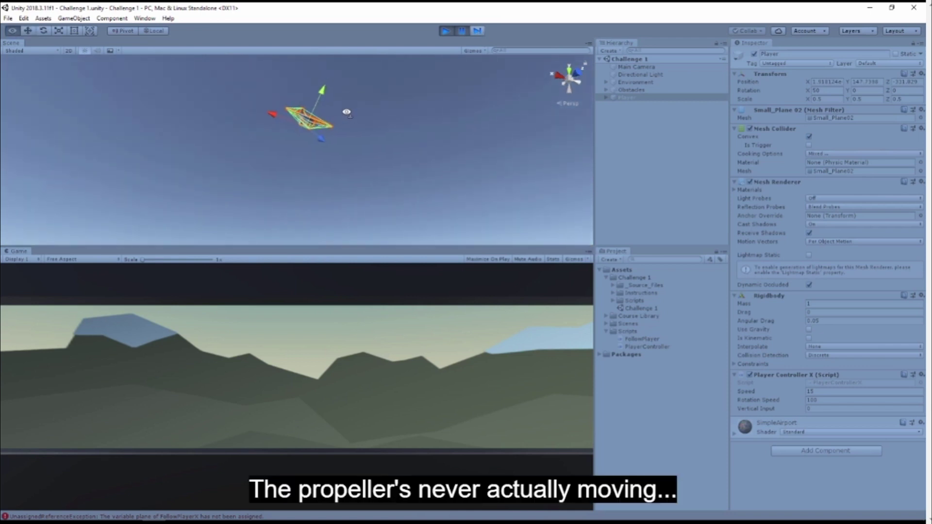
{"action": "key", "text": "f"}
{"action": "left_click_drag", "start_coordinate": [437, 97], "coordinate": [408, 146], "text": "alt"}
{"action": "left_click", "coordinate": [476, 31]}
{"action": "key", "text": "f"}
{"action": "right_click_drag", "start_coordinate": [339, 142], "coordinate": [395, 156]}
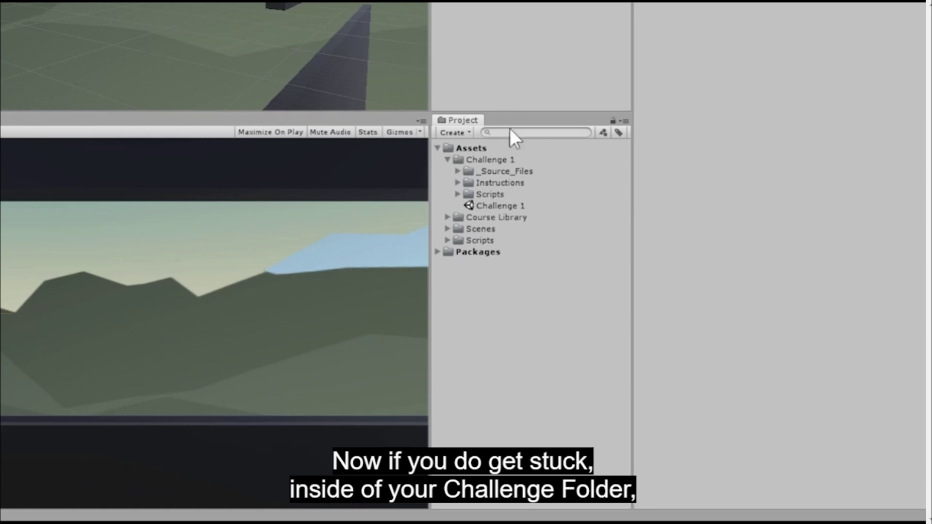
Step: Play the Challenge 1 - Outcome video from the challenge's Instructions folder in an enlarged preview
{"action": "left_click", "coordinate": [458, 182]}
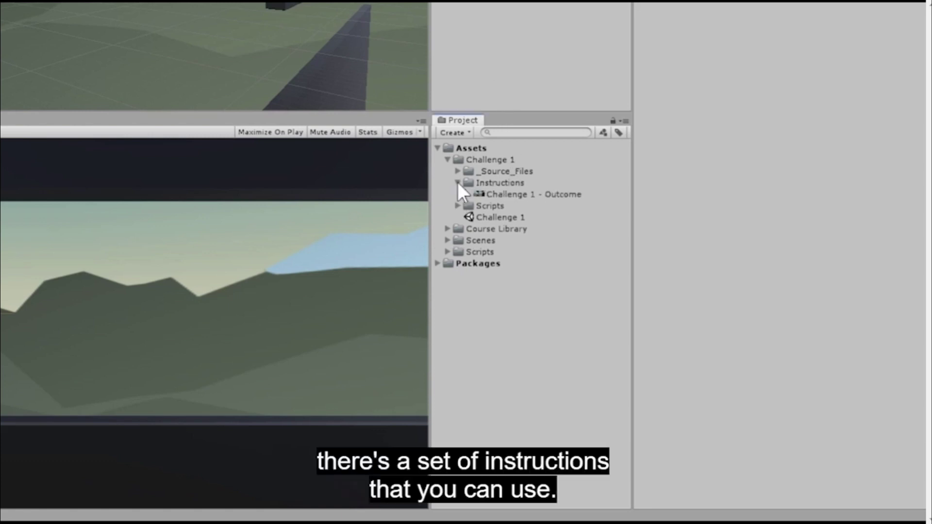
{"action": "left_click", "coordinate": [522, 194]}
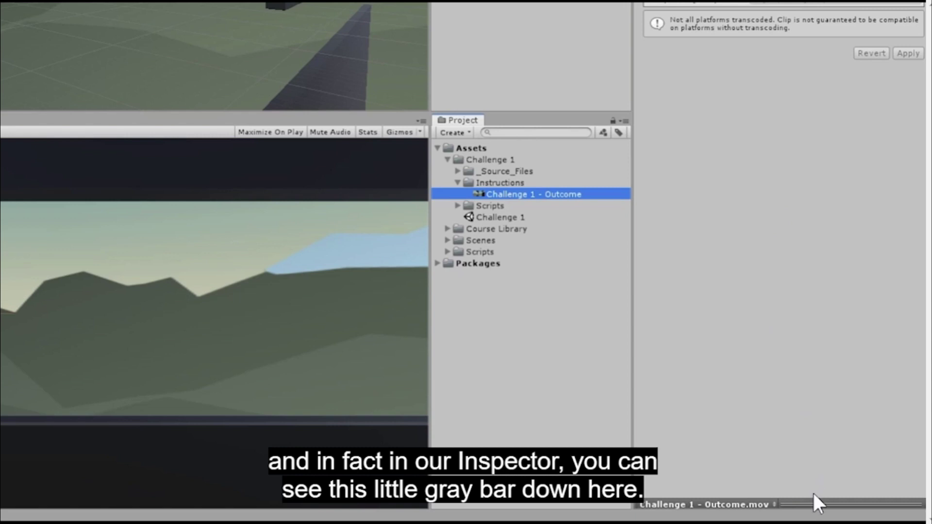
{"action": "left_click_drag", "start_coordinate": [803, 504], "coordinate": [794, 227]}
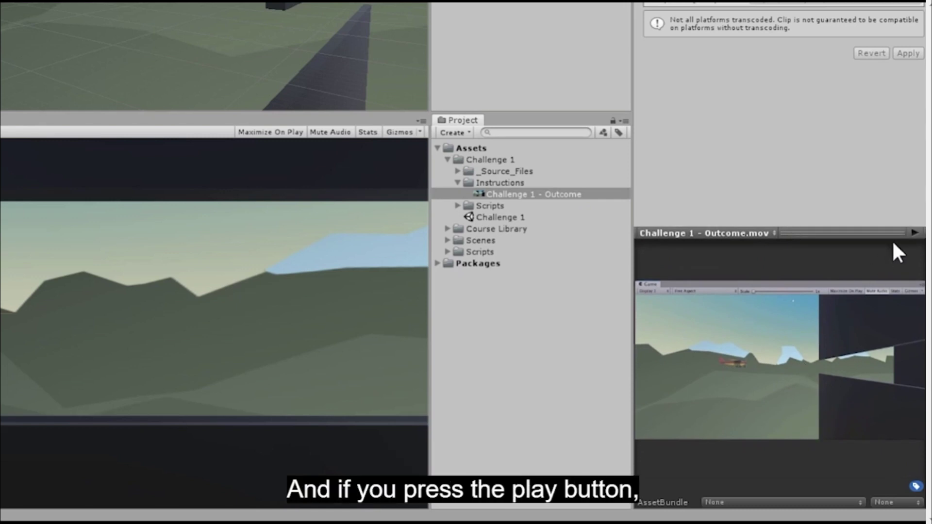
{"action": "left_click", "coordinate": [913, 233]}
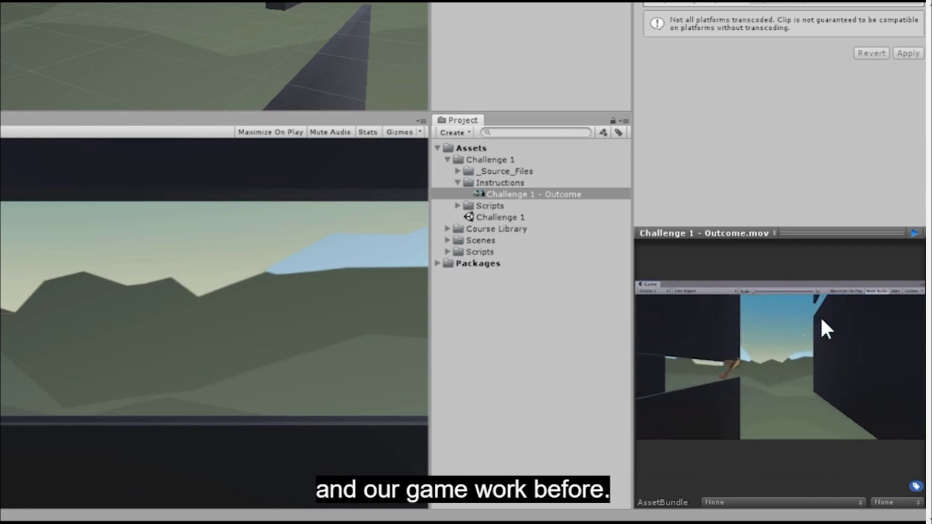
{"action": "left_click", "coordinate": [537, 62]}
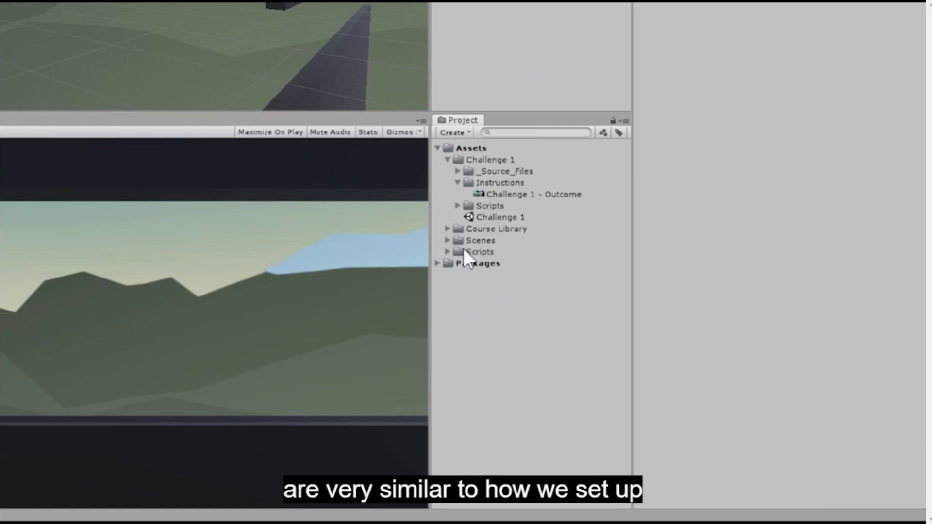
Step: Open the Prototype 1 scene and review the code of its FollowPlayer and PlayerController scripts
{"action": "left_click", "coordinate": [447, 241]}
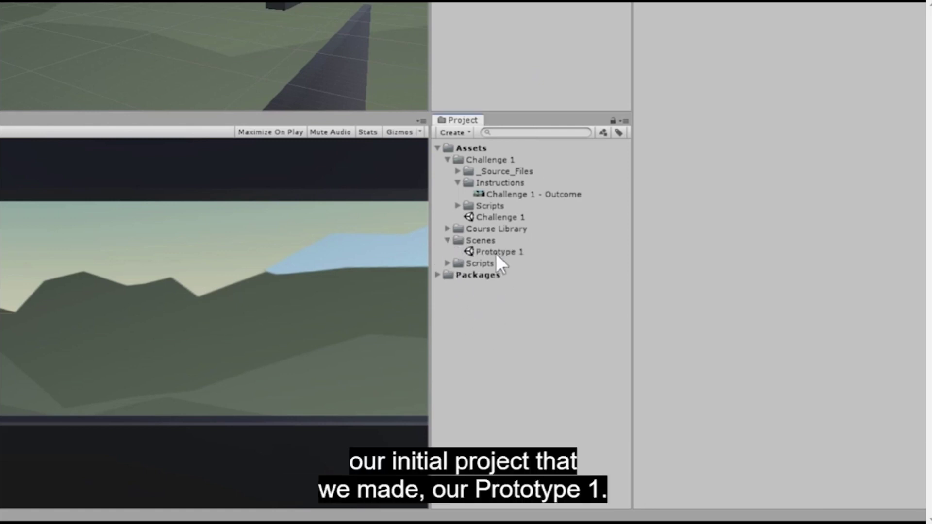
{"action": "left_click", "coordinate": [507, 252]}
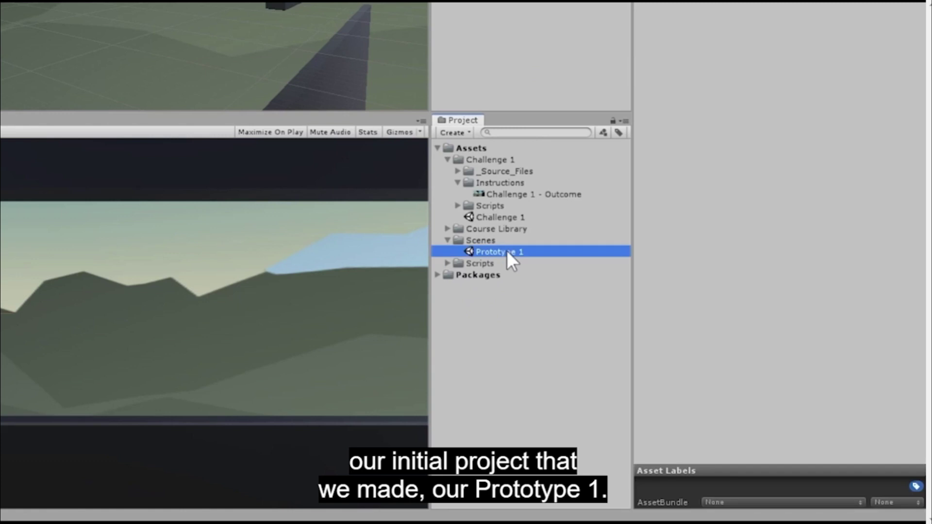
{"action": "double_click", "coordinate": [507, 251]}
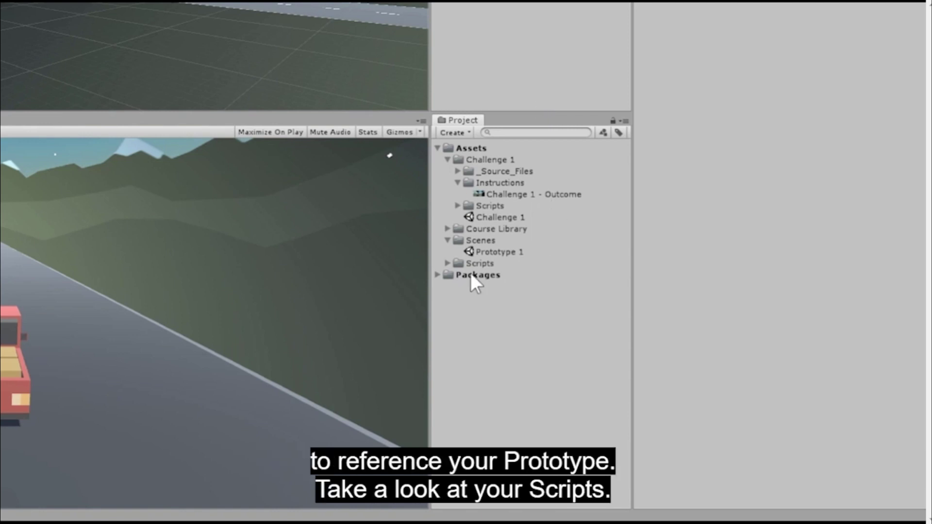
{"action": "left_click", "coordinate": [446, 263]}
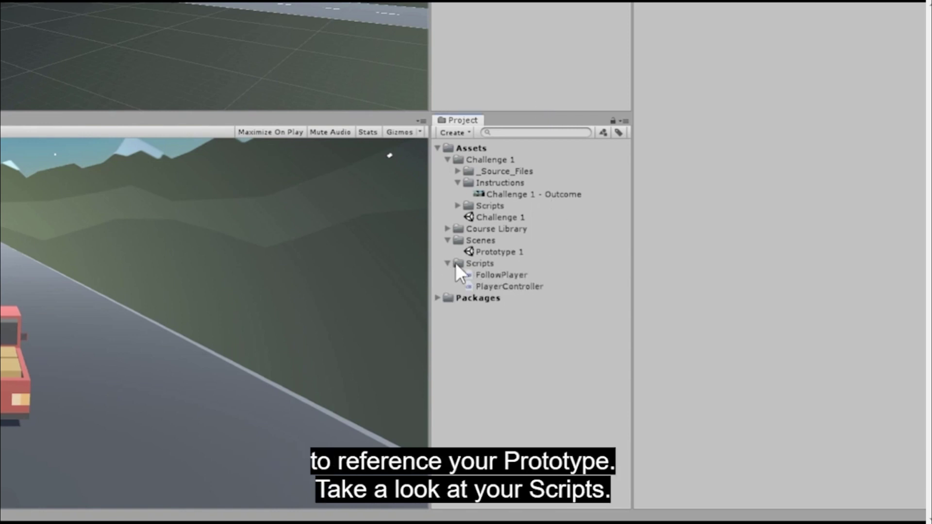
{"action": "left_click", "coordinate": [515, 274]}
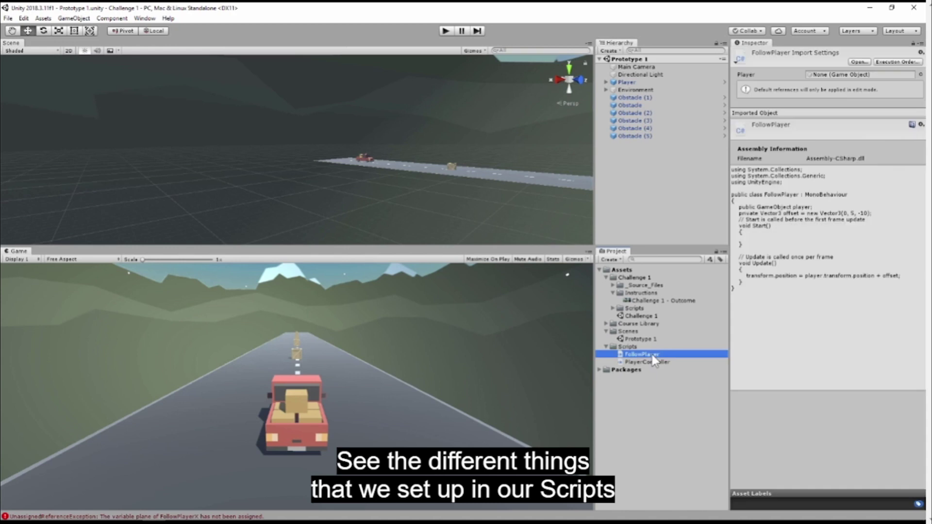
{"action": "left_click", "coordinate": [660, 364]}
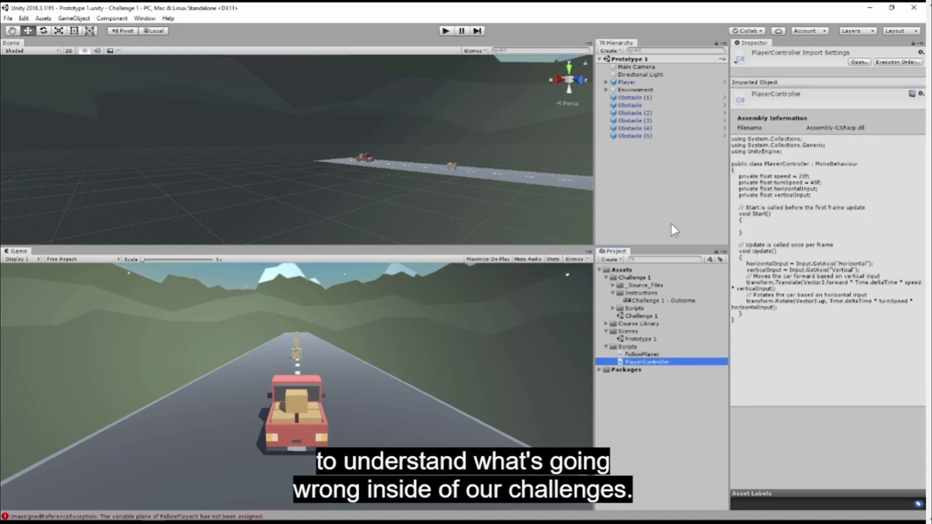
{"action": "left_click", "coordinate": [672, 225]}
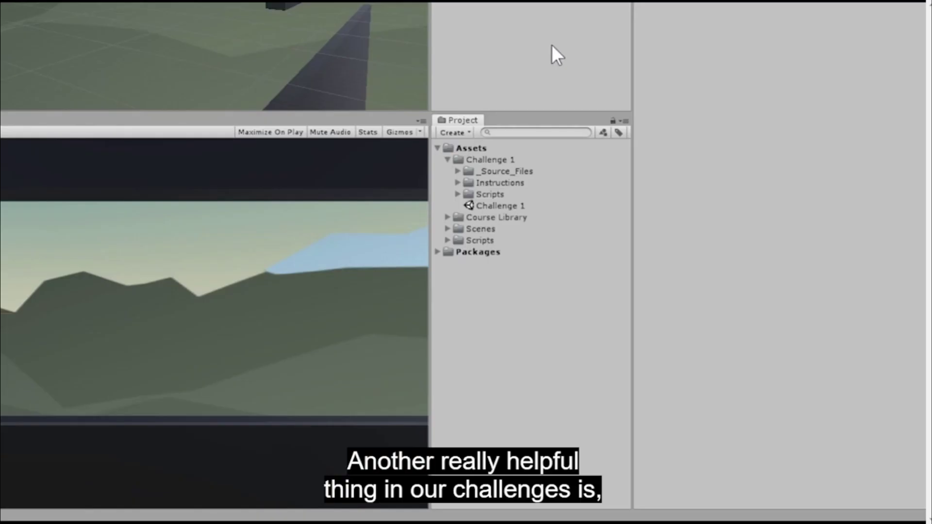
Step: Examine the FollowPlayerX script in the Challenge 1 Scripts folder and compare the script names with the prototype's Scripts folder
{"action": "left_click", "coordinate": [458, 194]}
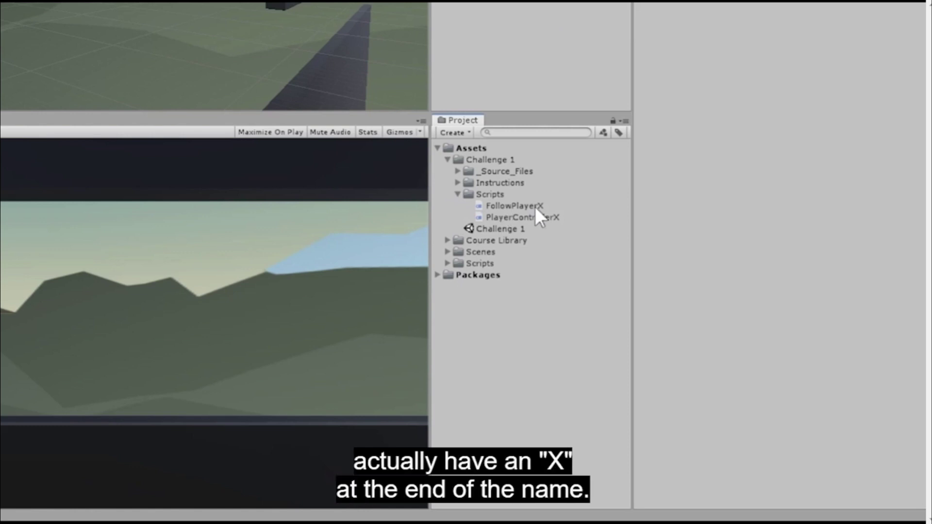
{"action": "left_click", "coordinate": [508, 208]}
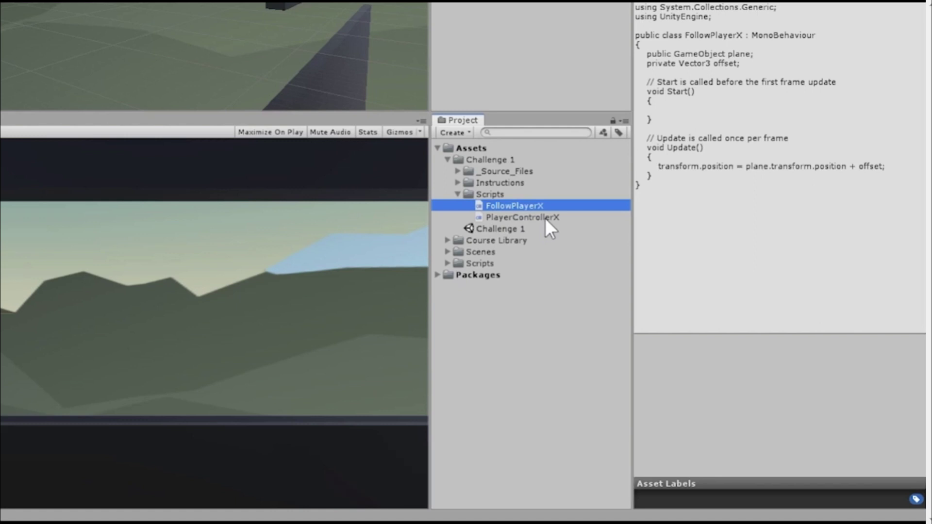
{"action": "left_click", "coordinate": [448, 263]}
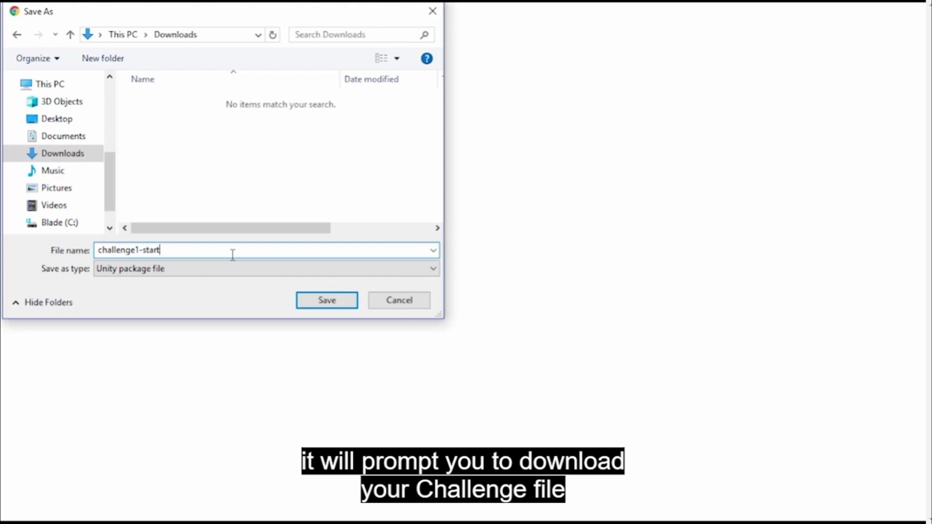
Step: Save the challenge1-start package in Downloads and open it in Unity as a custom package to import
{"action": "left_click", "coordinate": [321, 301]}
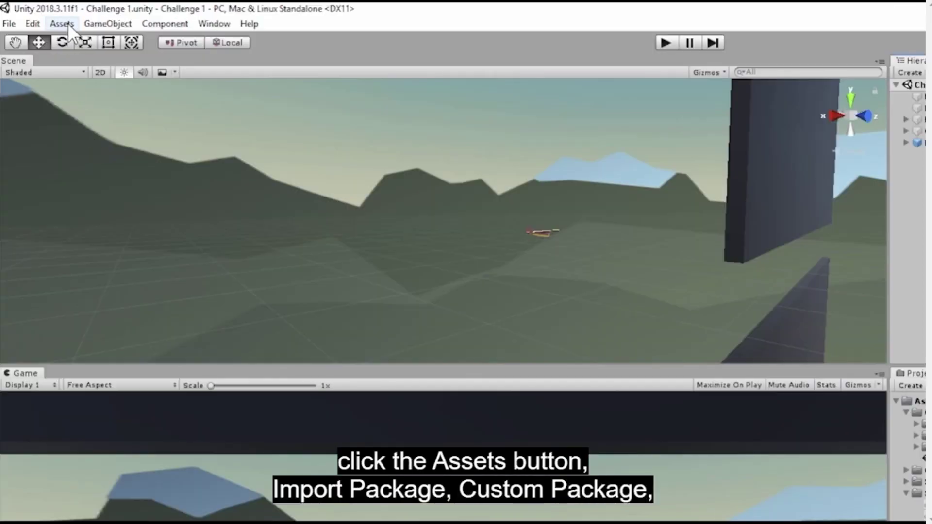
{"action": "left_click", "coordinate": [68, 23]}
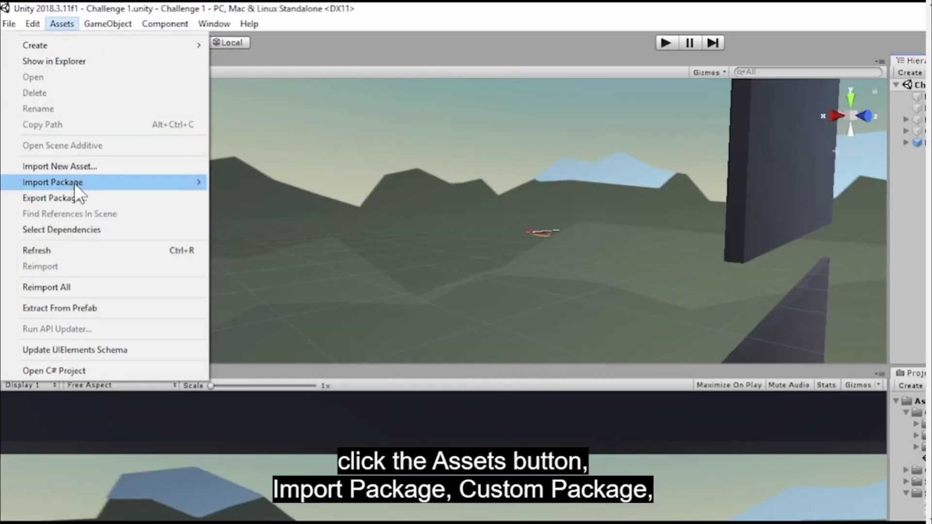
{"action": "mouse_move", "coordinate": [76, 187]}
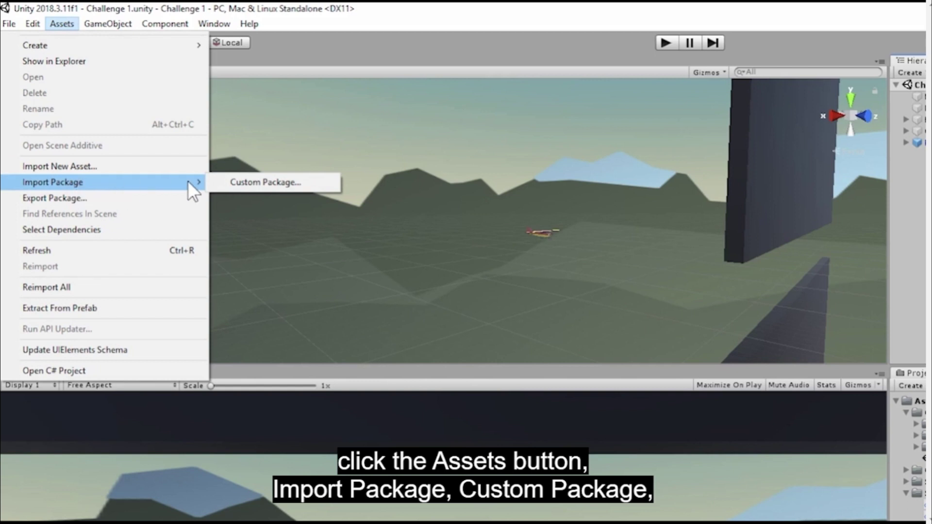
{"action": "left_click", "coordinate": [287, 180]}
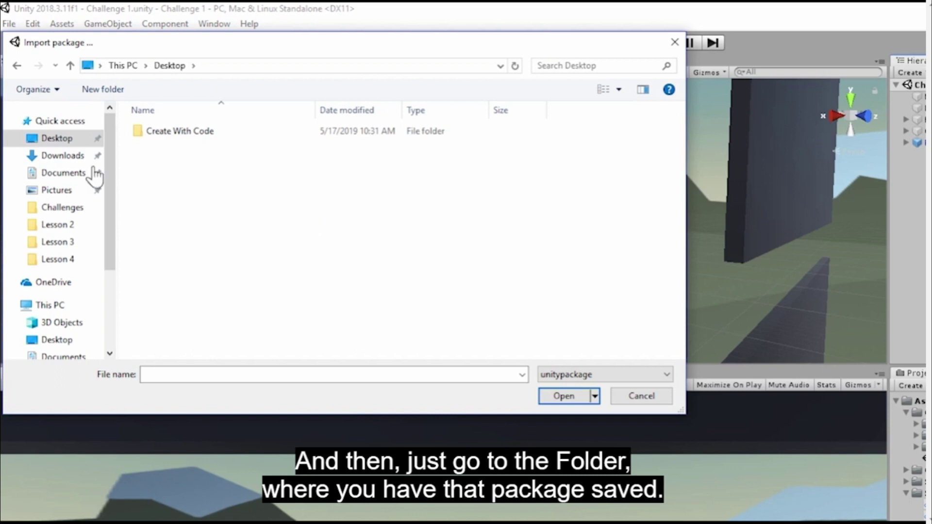
{"action": "left_click", "coordinate": [63, 155]}
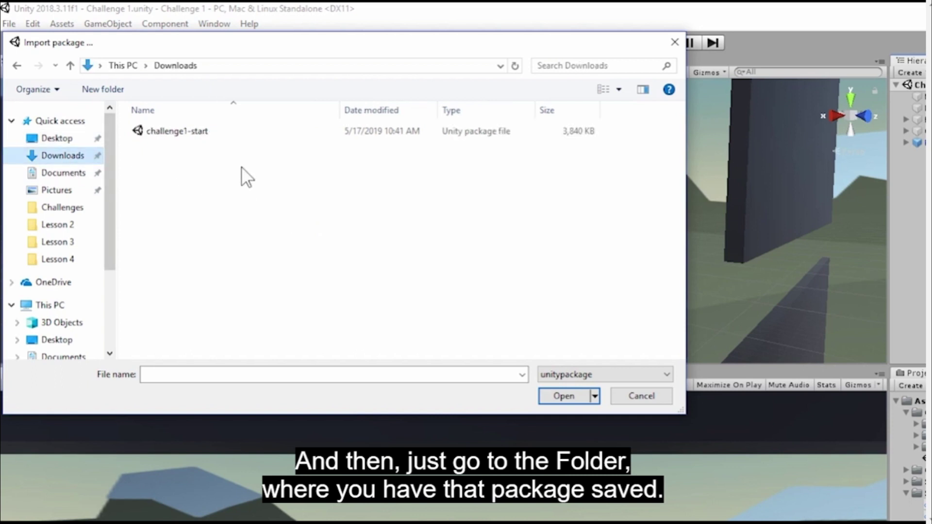
{"action": "left_click", "coordinate": [259, 134]}
{"action": "left_click", "coordinate": [563, 396]}
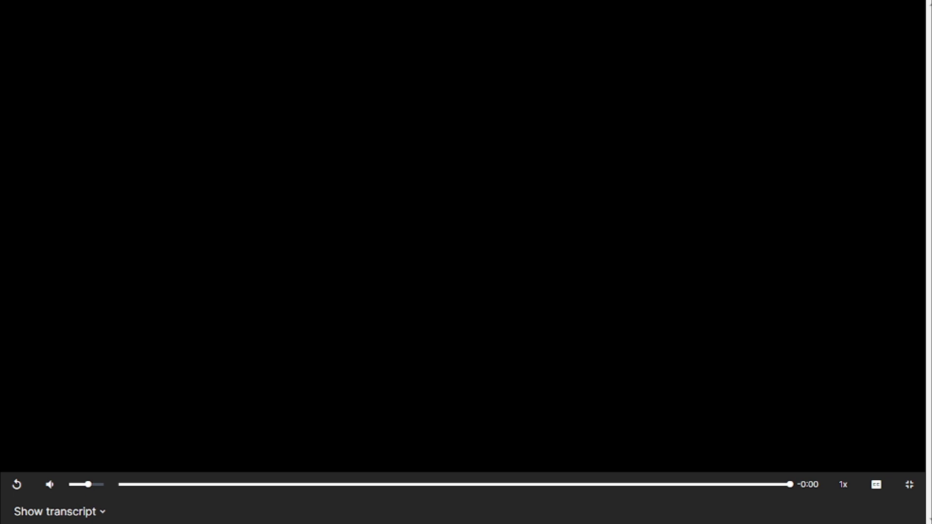
Step: Leave the full-screen video and read the Challenge 1 Overview instructions on downloading and importing the starter files
{"action": "left_click", "coordinate": [910, 486]}
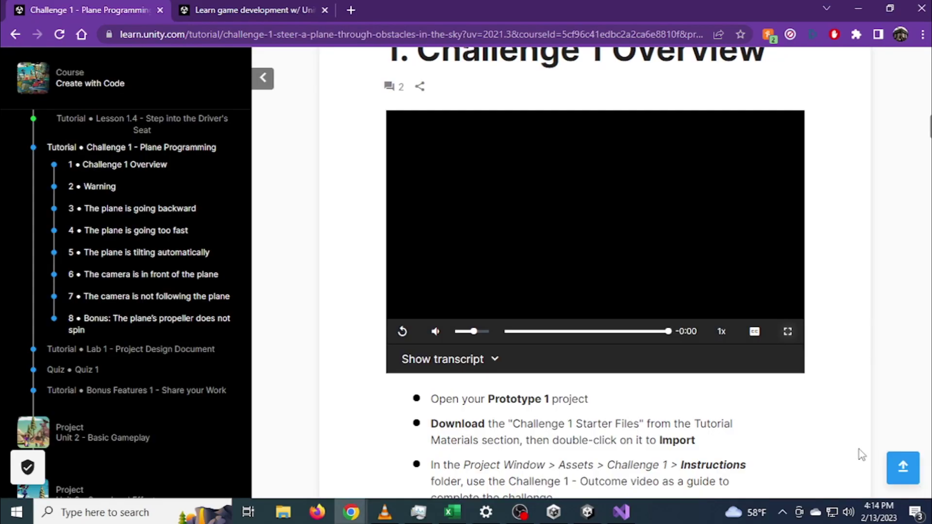
{"action": "scroll", "coordinate": [862, 455], "scroll_direction": "down", "scroll_amount": 4}
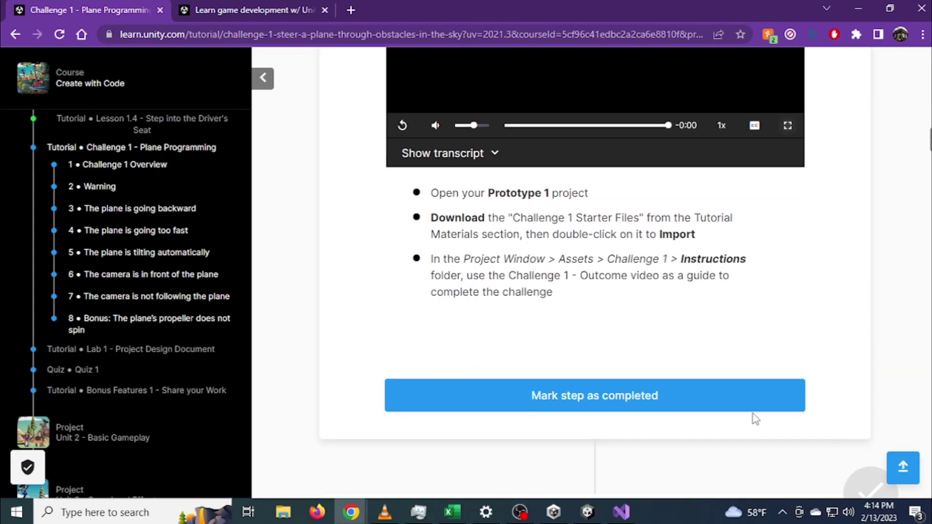
{"action": "left_click", "coordinate": [753, 411]}
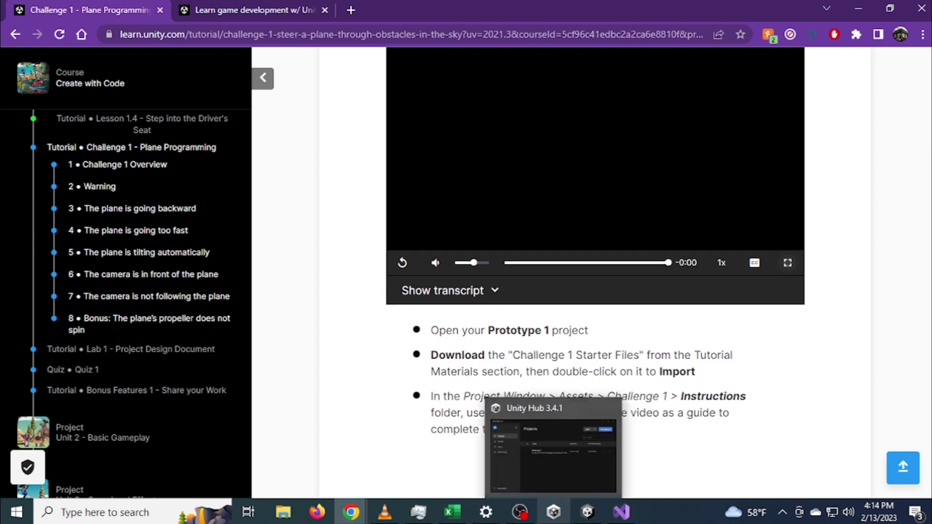
Step: Switch to the Unity editor and import all preselected items of the Challenge-1_Start custom package from the Challenge 1 - Starter Files folder
{"action": "left_click", "coordinate": [585, 521]}
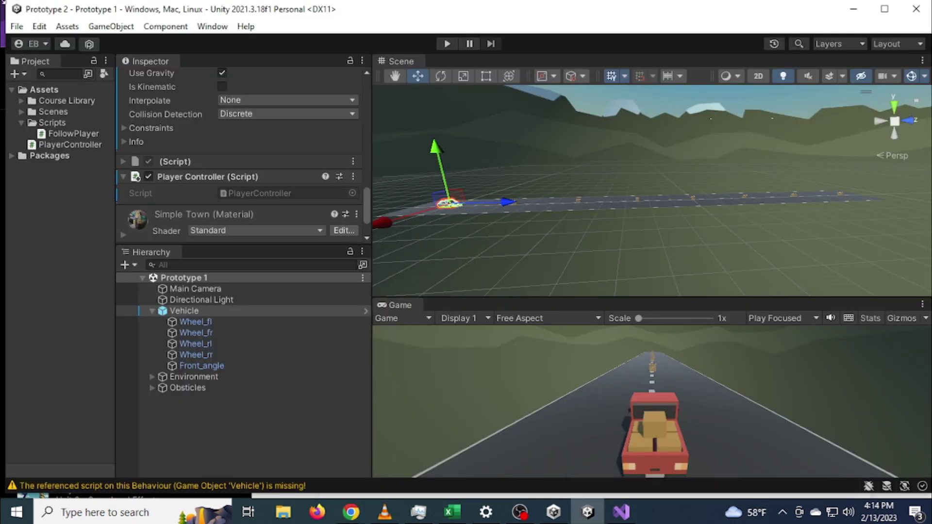
{"action": "left_click", "coordinate": [68, 27]}
{"action": "mouse_move", "coordinate": [149, 198]}
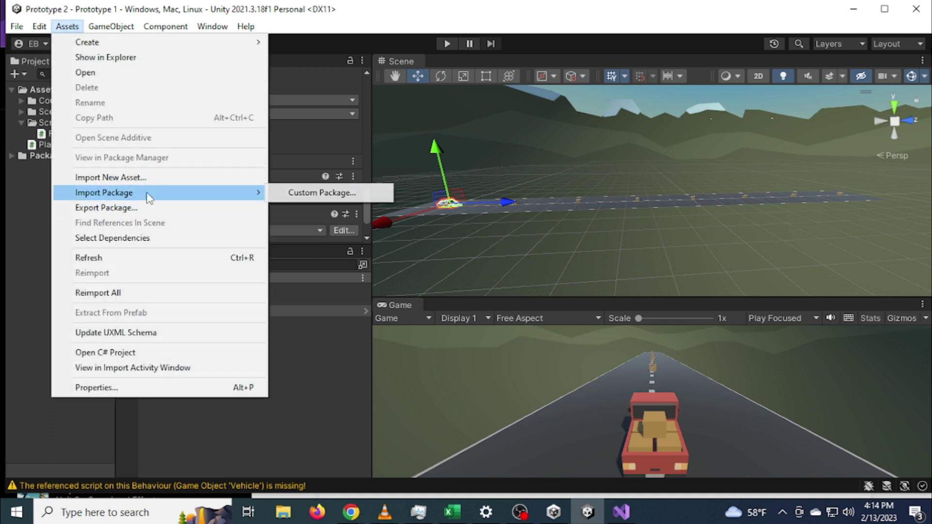
{"action": "left_click", "coordinate": [305, 192]}
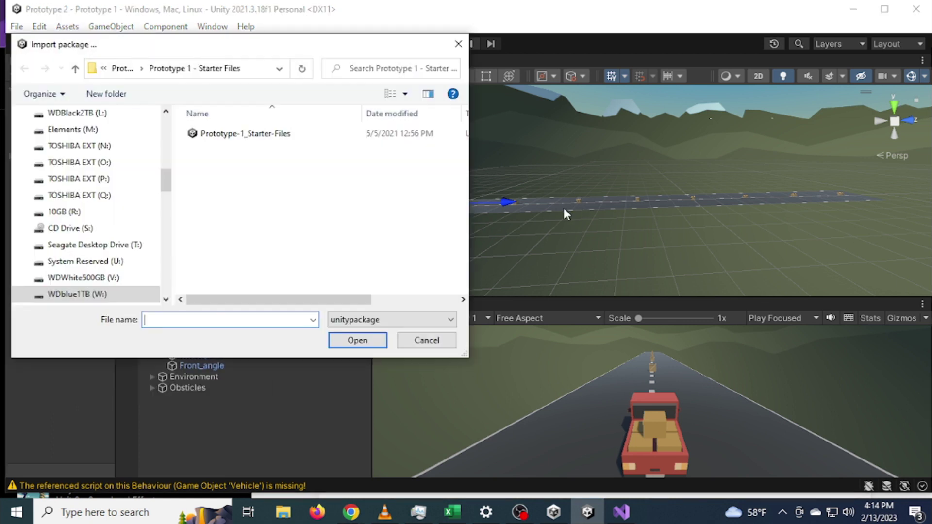
{"action": "left_click", "coordinate": [74, 69]}
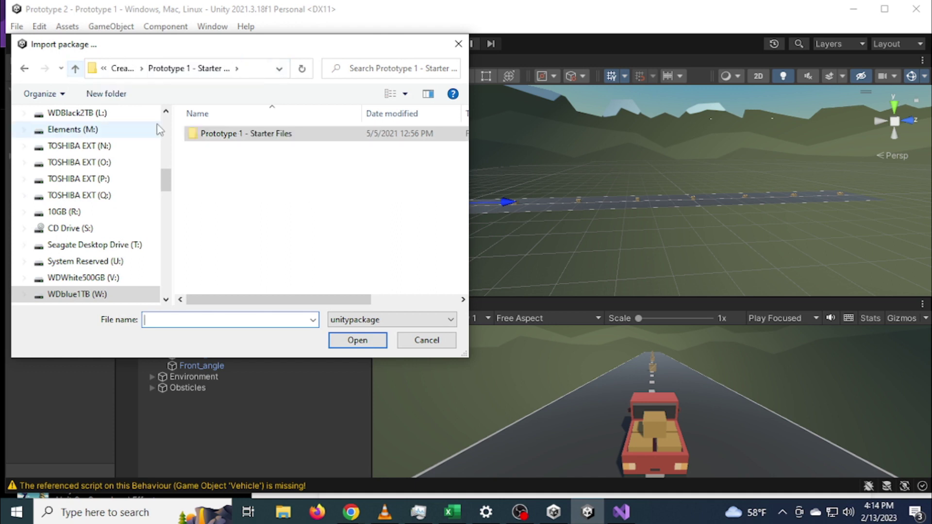
{"action": "left_click", "coordinate": [75, 68]}
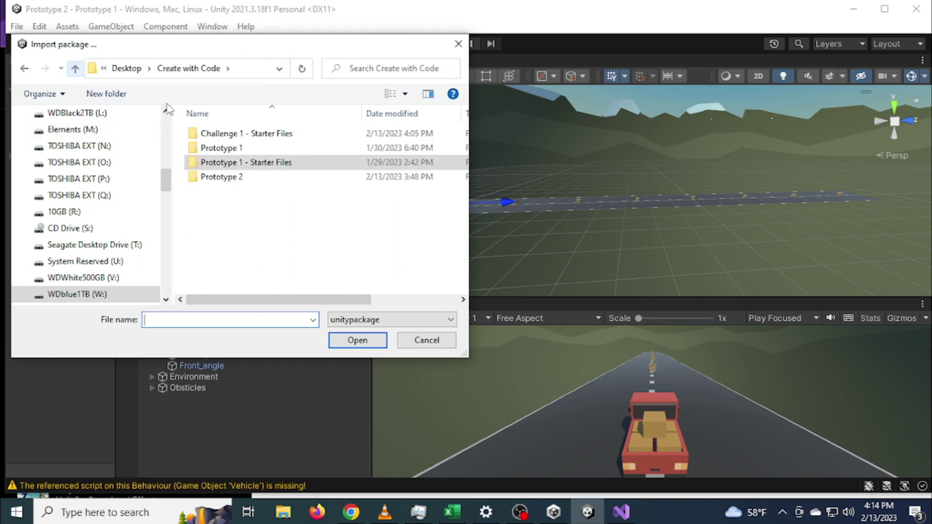
{"action": "double_click", "coordinate": [227, 136]}
{"action": "left_click", "coordinate": [228, 137]}
{"action": "double_click", "coordinate": [228, 136]}
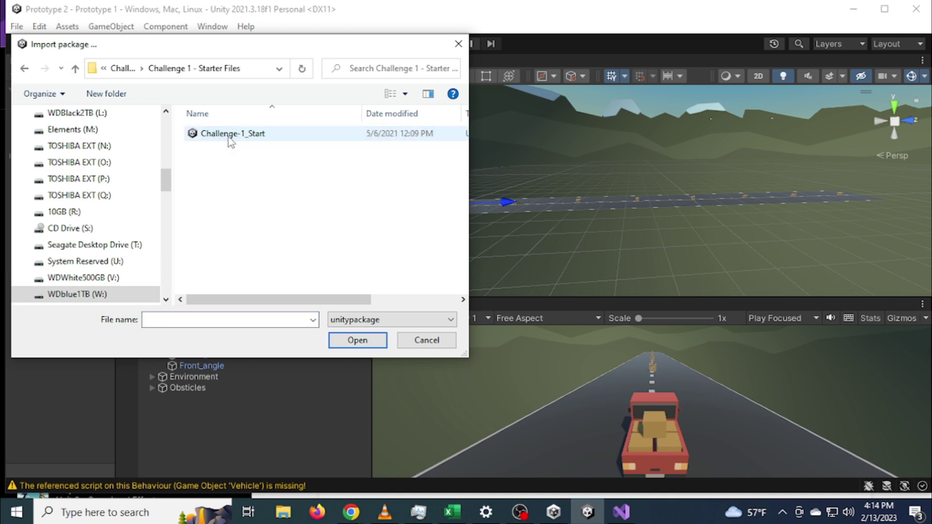
{"action": "left_click", "coordinate": [232, 139]}
{"action": "left_click", "coordinate": [346, 339]}
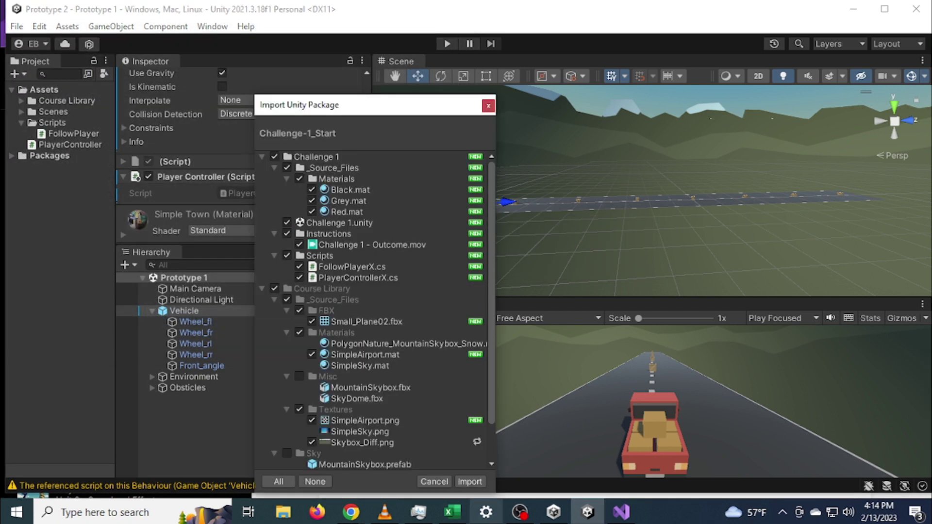
{"action": "left_click", "coordinate": [470, 482]}
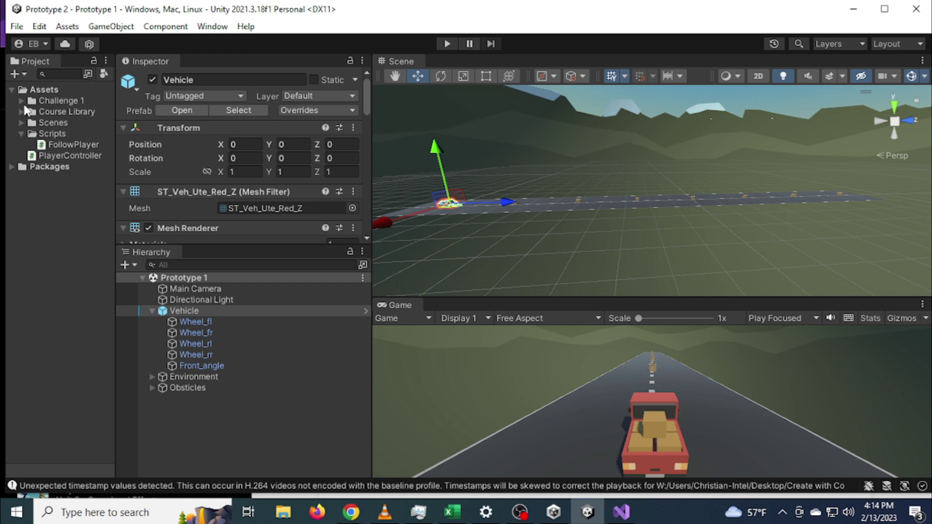
Step: Expand the imported Challenge 1 folder in the project assets and examine its scene and the contents of its Scripts folder
{"action": "double_click", "coordinate": [36, 101]}
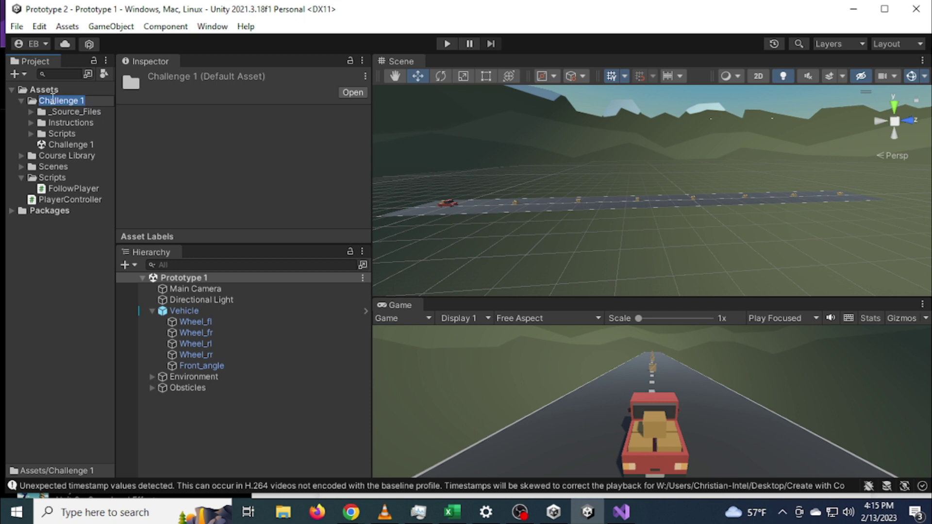
{"action": "left_click", "coordinate": [33, 104]}
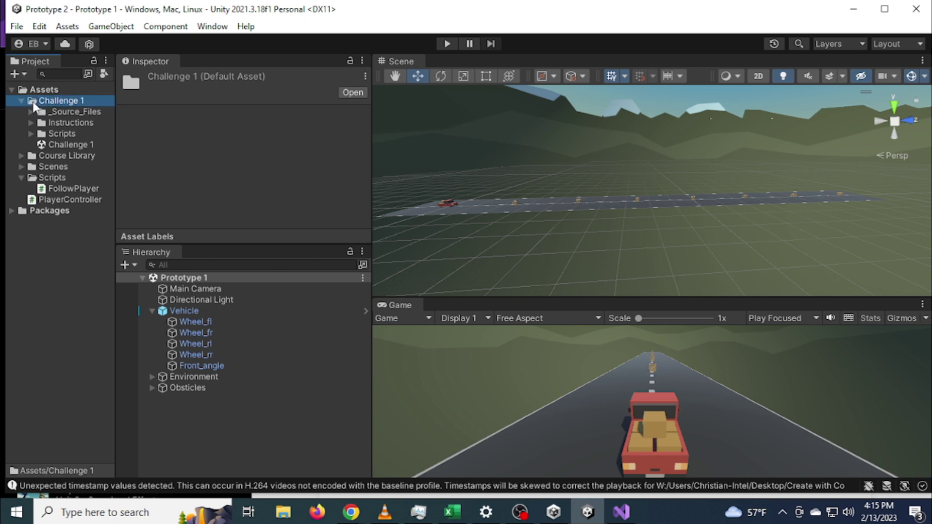
{"action": "left_click", "coordinate": [58, 145]}
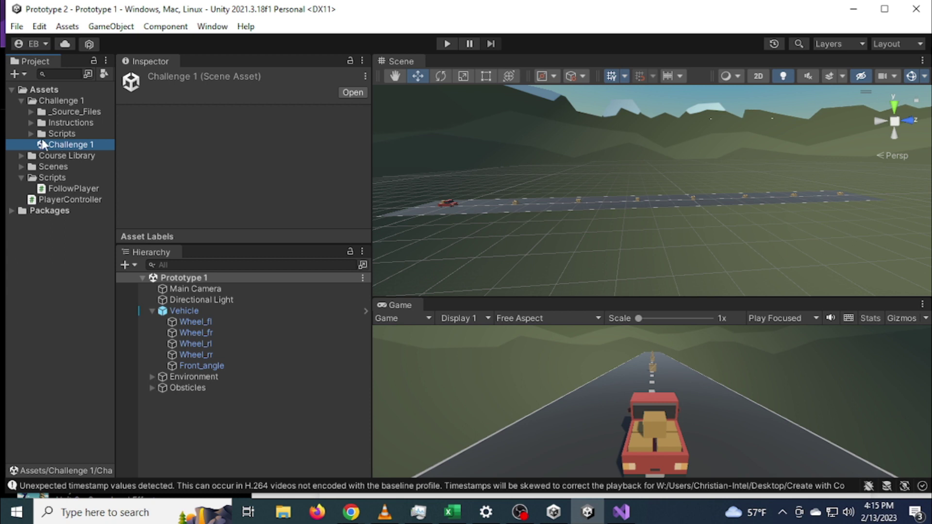
{"action": "scroll", "coordinate": [580, 221], "scroll_direction": "up", "scroll_amount": 2}
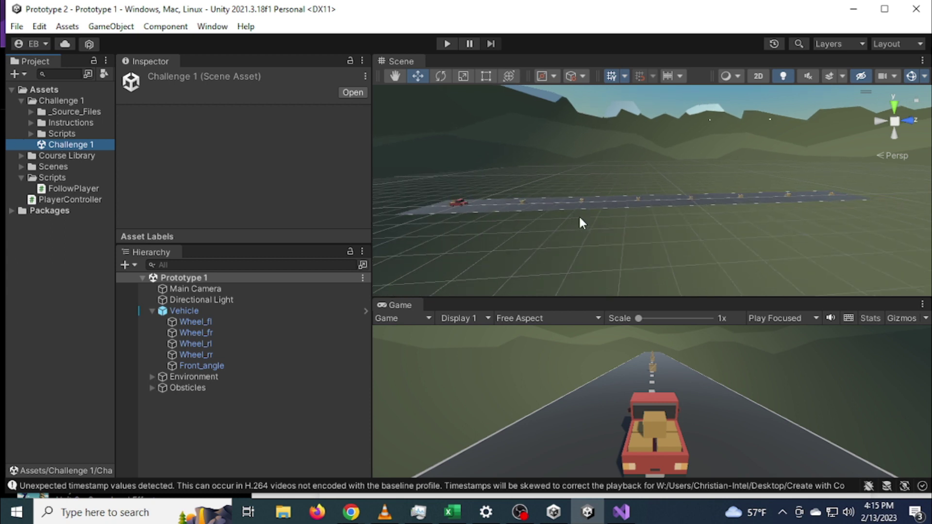
{"action": "scroll", "coordinate": [580, 222], "scroll_direction": "down", "scroll_amount": 1}
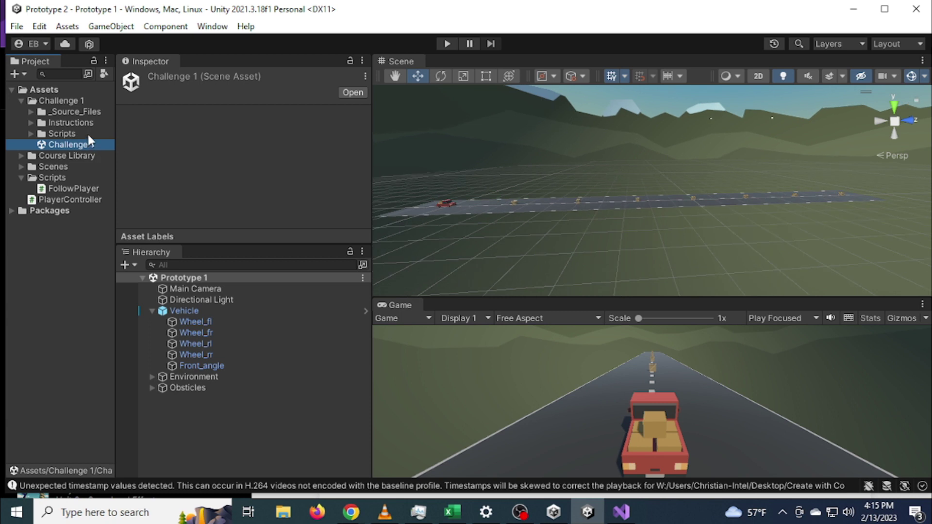
{"action": "left_click", "coordinate": [57, 135]}
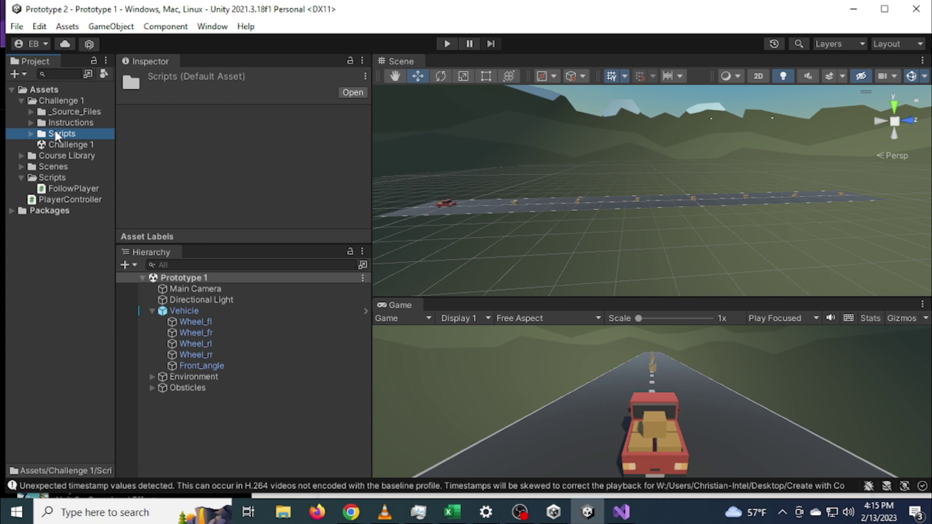
{"action": "left_click", "coordinate": [27, 134]}
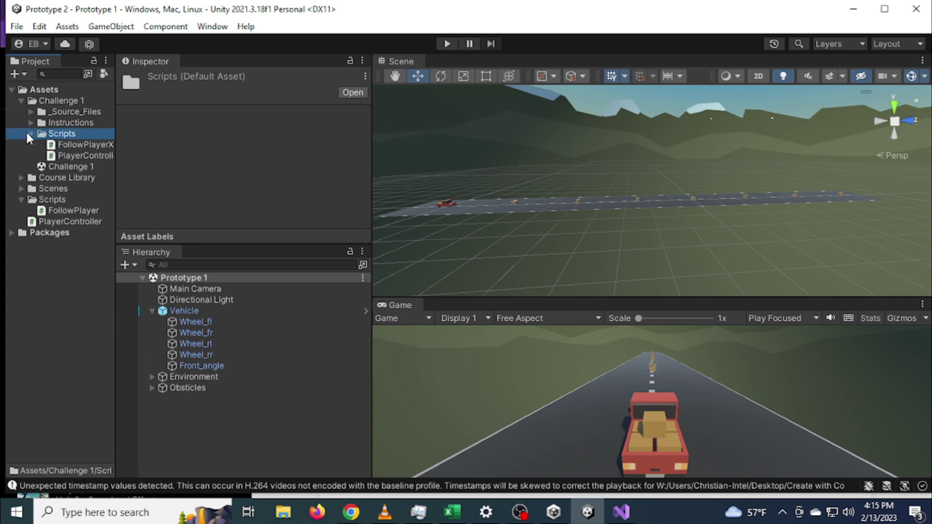
{"action": "left_click", "coordinate": [29, 133]}
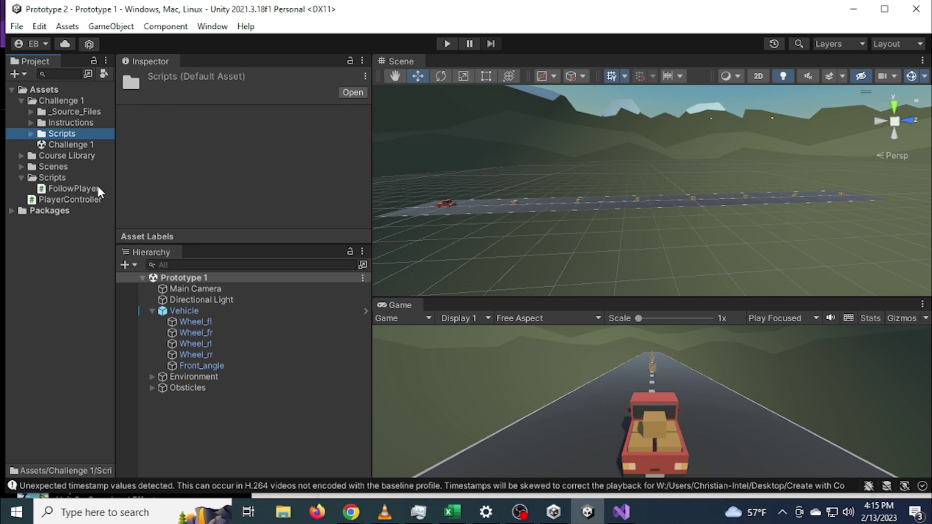
Step: Collapse the Vehicle object in the hierarchy and open the Challenge 1 scene to view its plane and obstacles
{"action": "left_click_drag", "start_coordinate": [77, 144], "coordinate": [179, 245]}
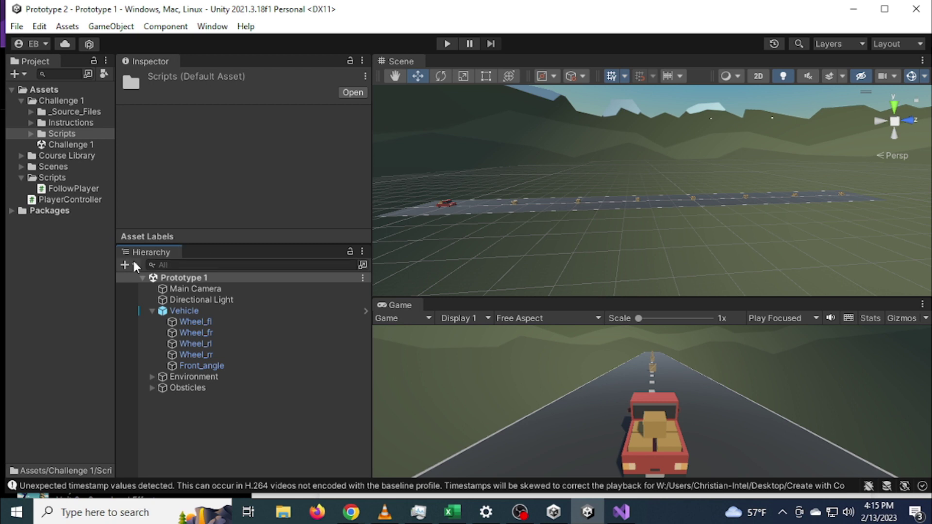
{"action": "left_click", "coordinate": [147, 311]}
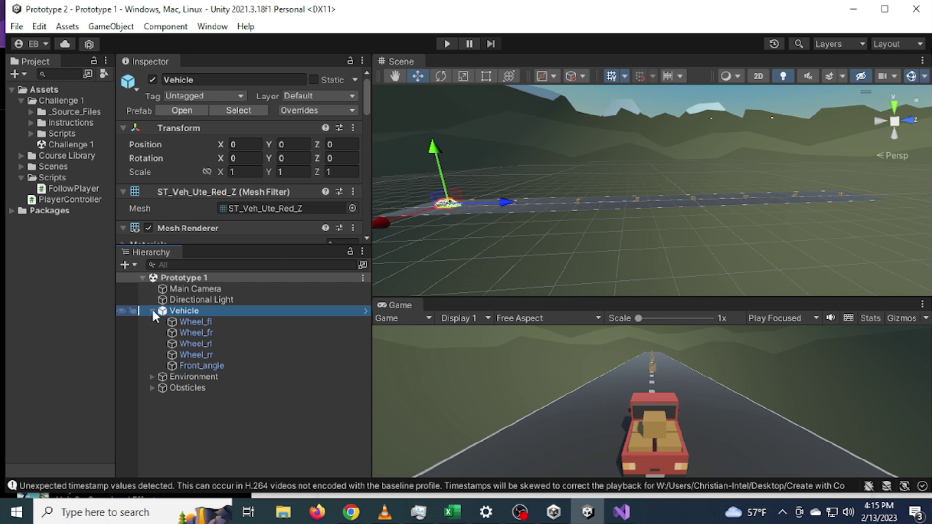
{"action": "left_click", "coordinate": [152, 311]}
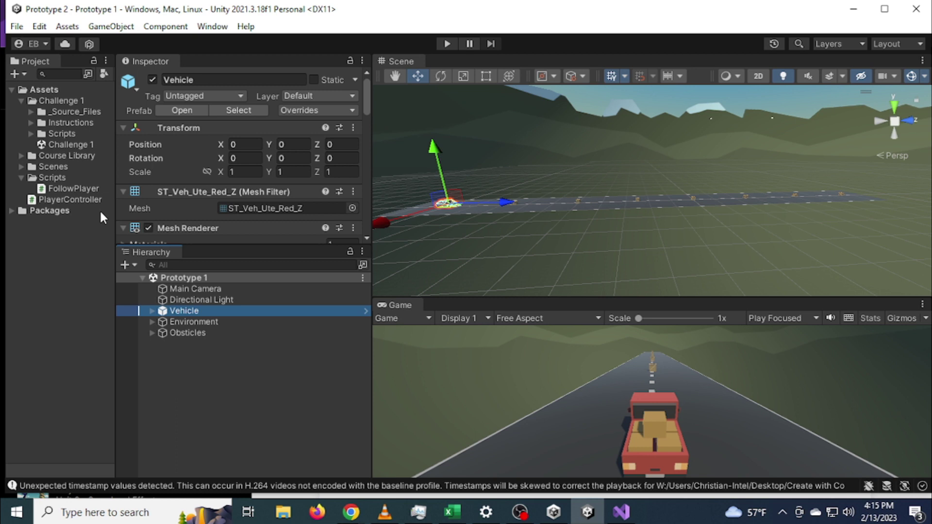
{"action": "left_click", "coordinate": [51, 145]}
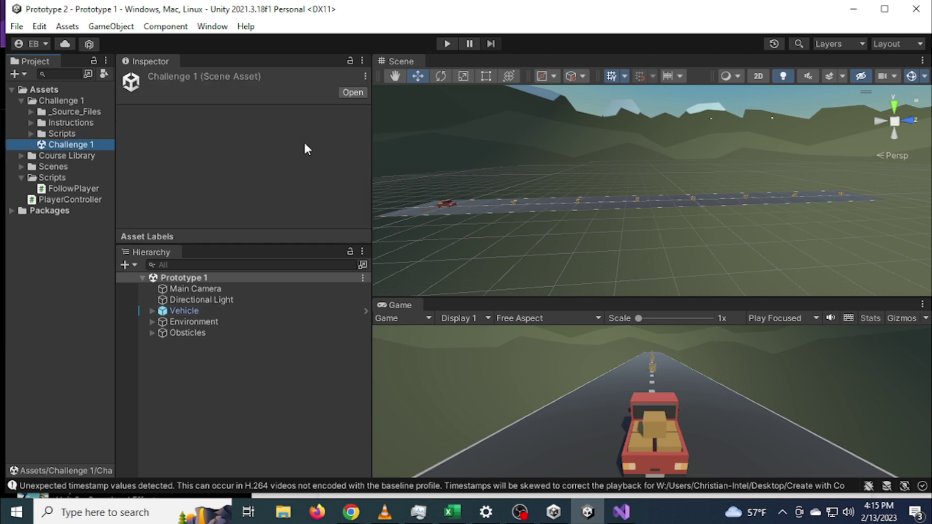
{"action": "double_click", "coordinate": [83, 145]}
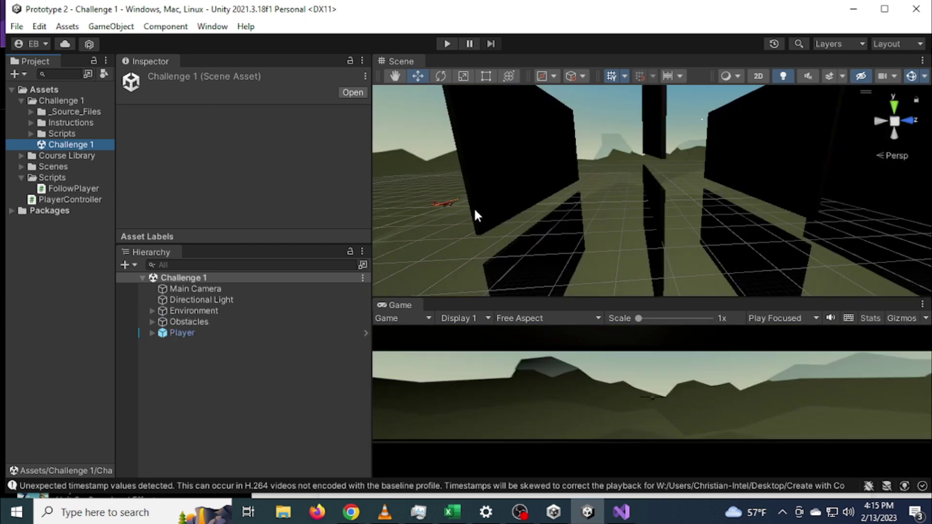
{"action": "scroll", "coordinate": [562, 165], "scroll_direction": "down", "scroll_amount": 8}
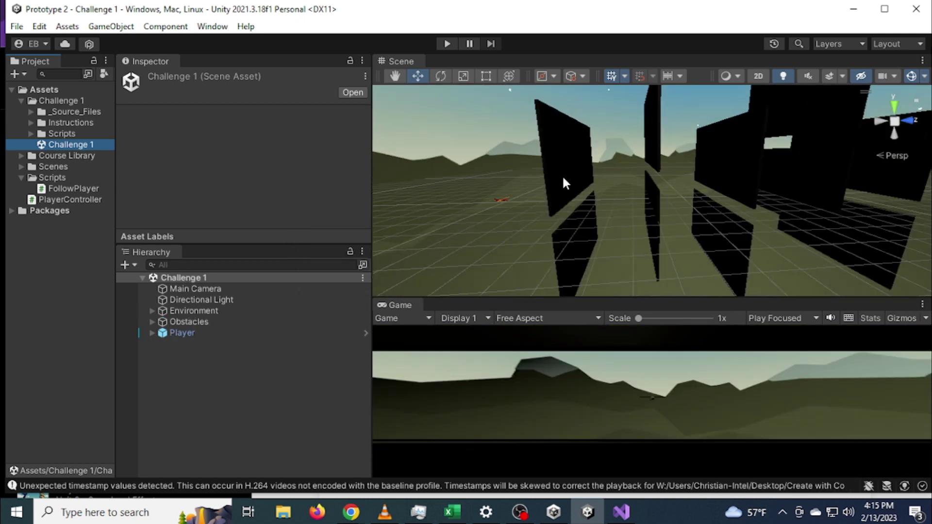
{"action": "scroll", "coordinate": [563, 187], "scroll_direction": "up", "scroll_amount": 6}
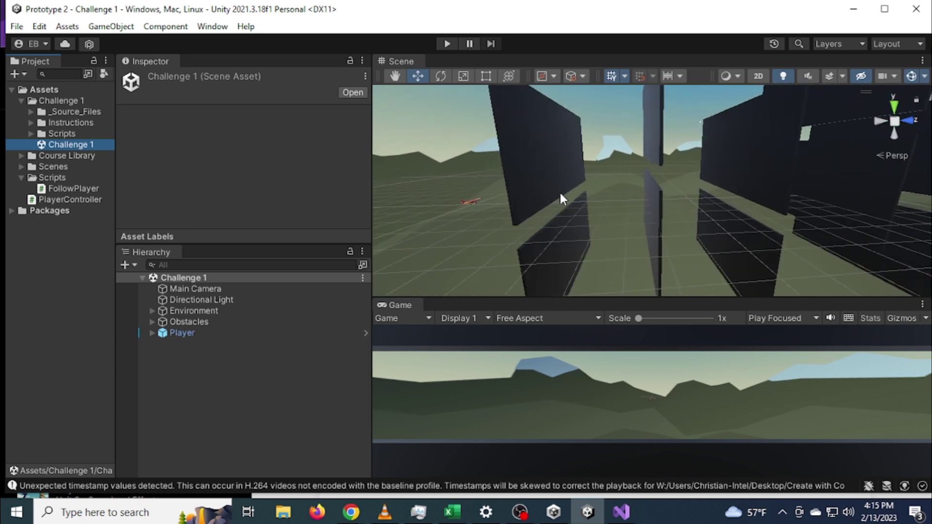
Step: Switch to the Unity Learn page in Chrome and mark the Challenge 1 Overview step as completed
{"action": "mouse_move", "coordinate": [578, 515]}
{"action": "key", "text": "alt+Tab"}
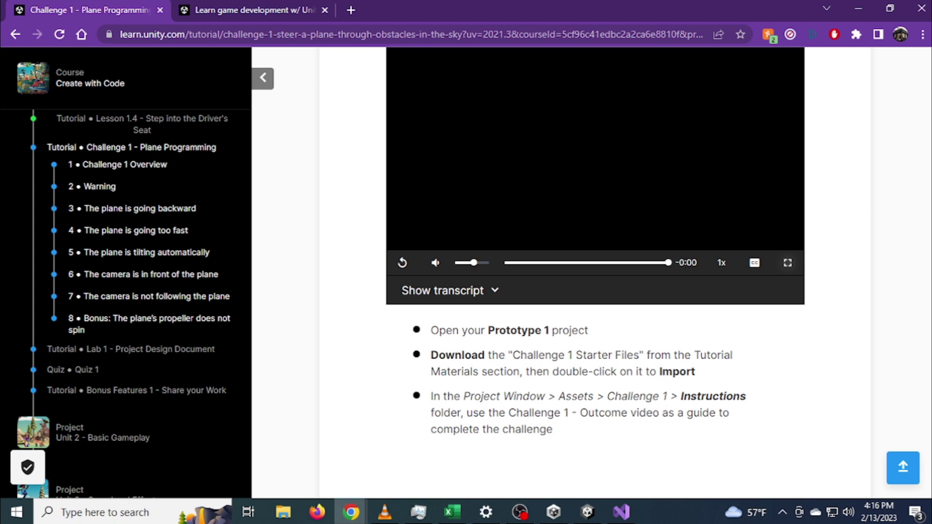
{"action": "scroll", "coordinate": [602, 410], "scroll_direction": "down", "scroll_amount": 5}
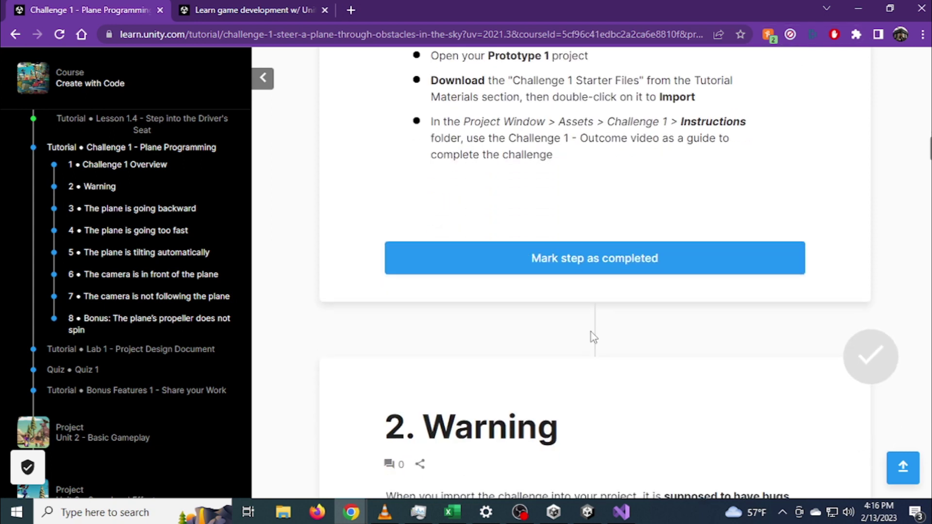
{"action": "left_click", "coordinate": [608, 262]}
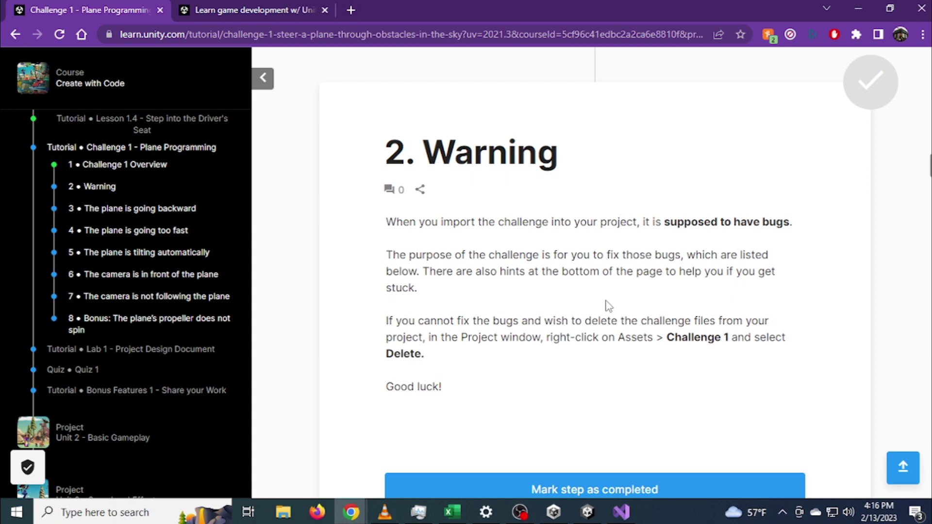
Step: Read the Warning section about the challenge's intentional bugs and mark that step as completed
{"action": "scroll", "coordinate": [603, 293], "scroll_direction": "down", "scroll_amount": 3}
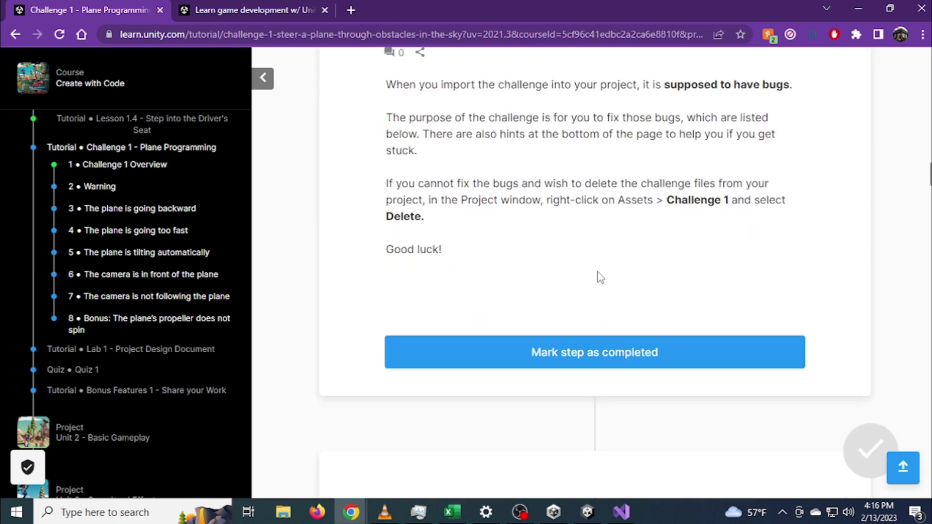
{"action": "scroll", "coordinate": [599, 271], "scroll_direction": "up", "scroll_amount": 1}
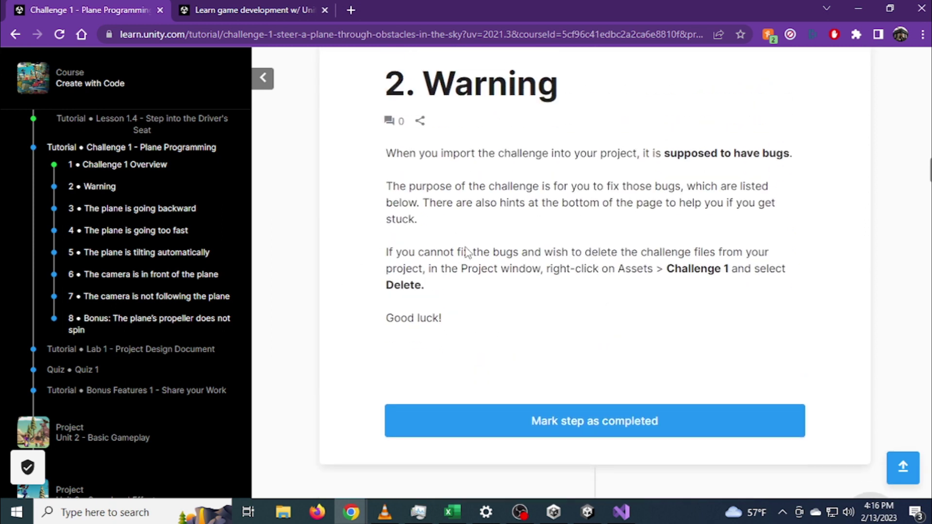
{"action": "scroll", "coordinate": [558, 283], "scroll_direction": "down", "scroll_amount": 1}
{"action": "left_click", "coordinate": [609, 348]}
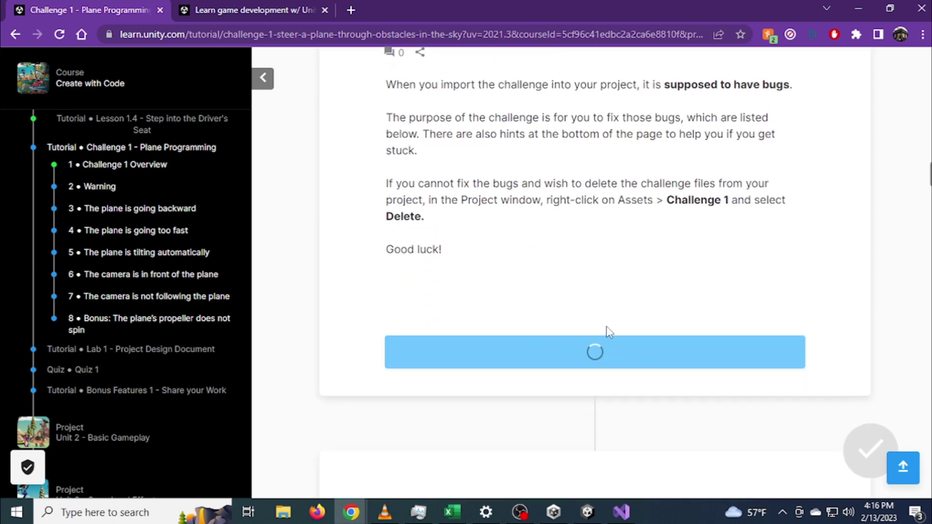
Step: Read challenge tasks 3 to 8 on the plane's direction, speed and tilt, the camera's position and following, and the propeller bonus
{"action": "scroll", "coordinate": [639, 209], "scroll_direction": "down", "scroll_amount": 1}
{"action": "scroll", "coordinate": [639, 209], "scroll_direction": "down", "scroll_amount": 5}
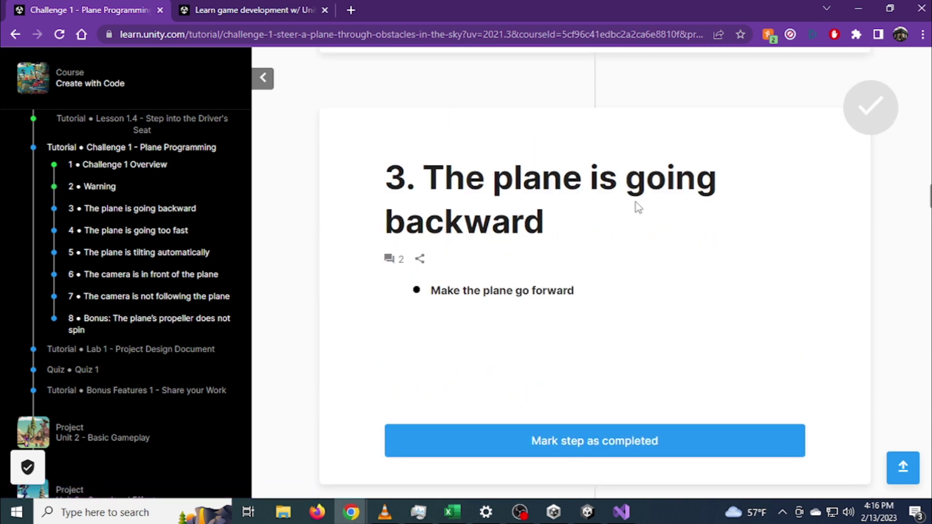
{"action": "scroll", "coordinate": [635, 202], "scroll_direction": "down", "scroll_amount": 3}
{"action": "scroll", "coordinate": [636, 202], "scroll_direction": "up", "scroll_amount": 3}
{"action": "scroll", "coordinate": [637, 207], "scroll_direction": "down", "scroll_amount": 8}
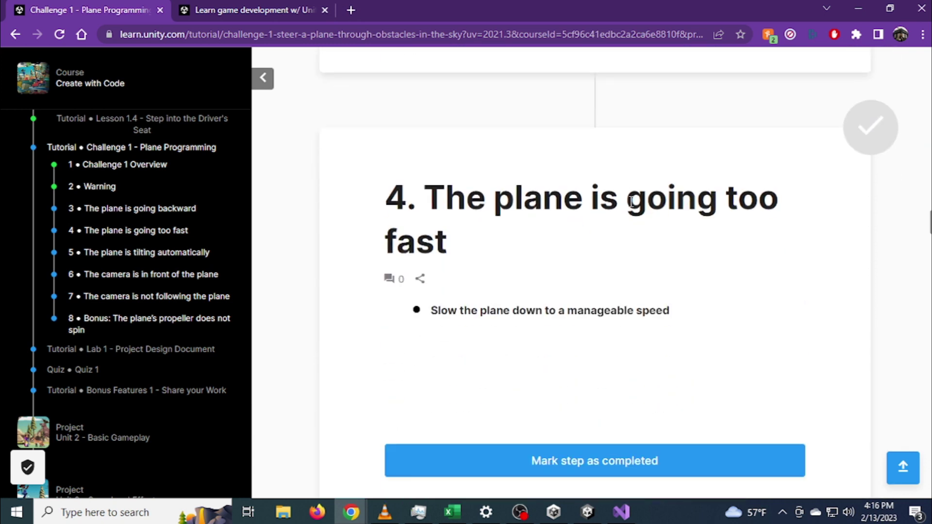
{"action": "scroll", "coordinate": [632, 201], "scroll_direction": "down", "scroll_amount": 7}
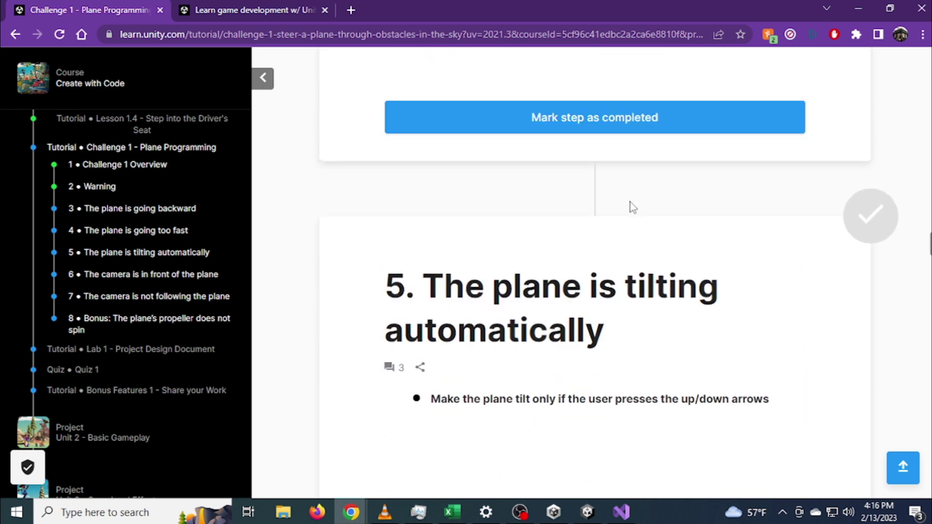
{"action": "scroll", "coordinate": [633, 207], "scroll_direction": "down", "scroll_amount": 11}
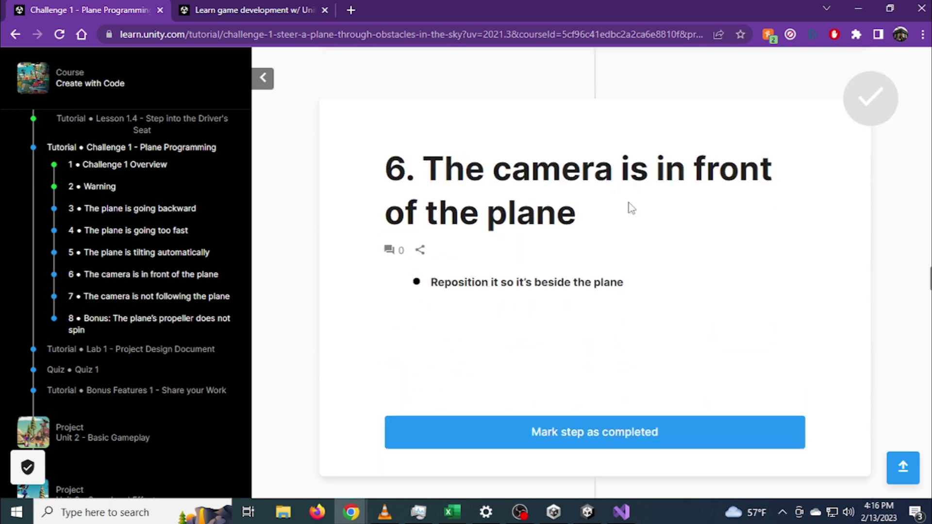
{"action": "scroll", "coordinate": [631, 208], "scroll_direction": "down", "scroll_amount": 10}
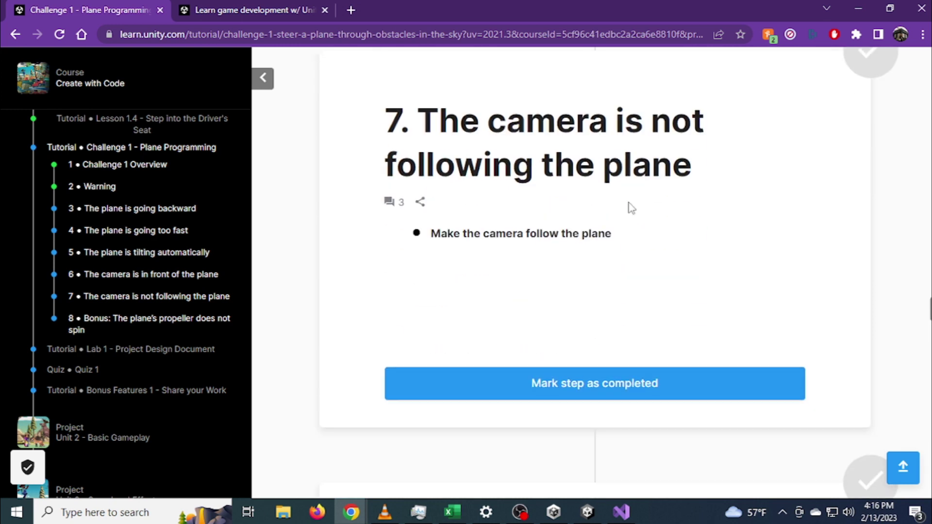
{"action": "scroll", "coordinate": [632, 208], "scroll_direction": "down", "scroll_amount": 9}
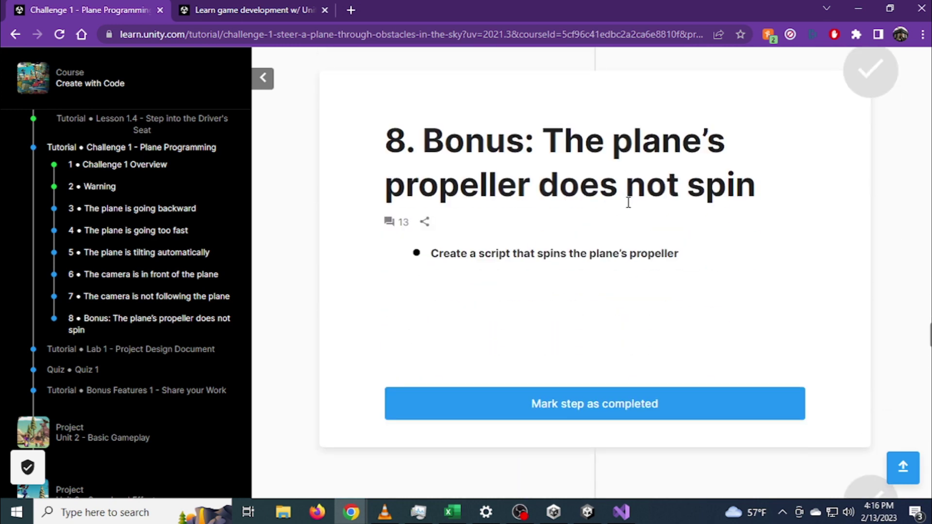
Step: Glance at the optional Hints section, then return to task 3 about the plane going backward and review its instruction
{"action": "scroll", "coordinate": [629, 204], "scroll_direction": "down", "scroll_amount": 6}
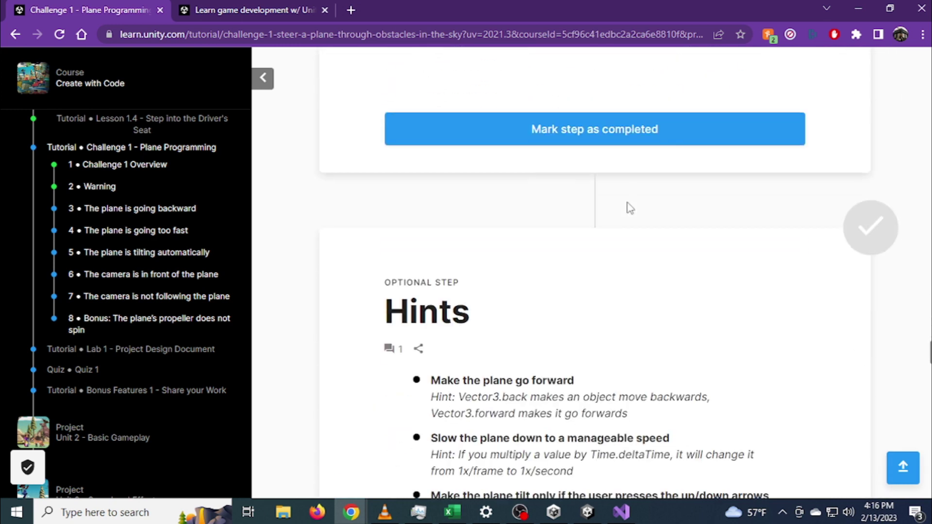
{"action": "scroll", "coordinate": [630, 208], "scroll_direction": "up", "scroll_amount": 3}
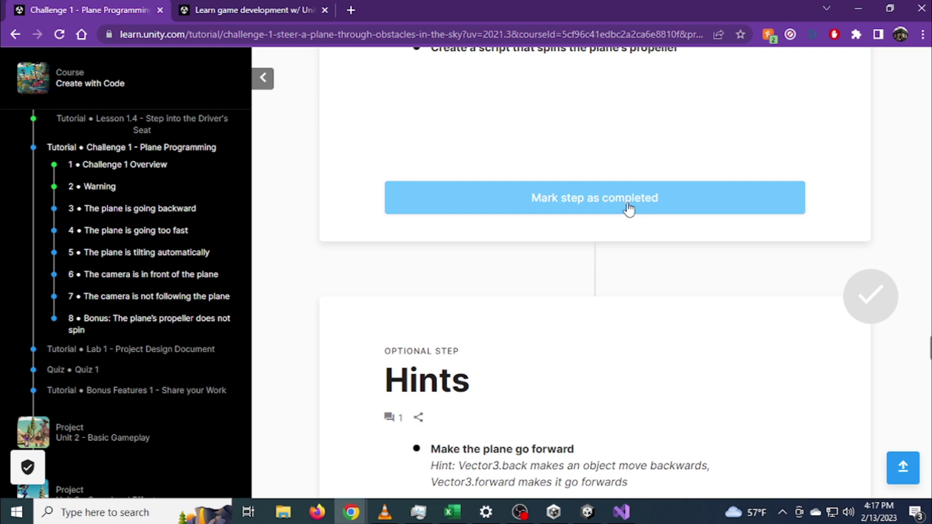
{"action": "scroll", "coordinate": [629, 208], "scroll_direction": "up", "scroll_amount": 20}
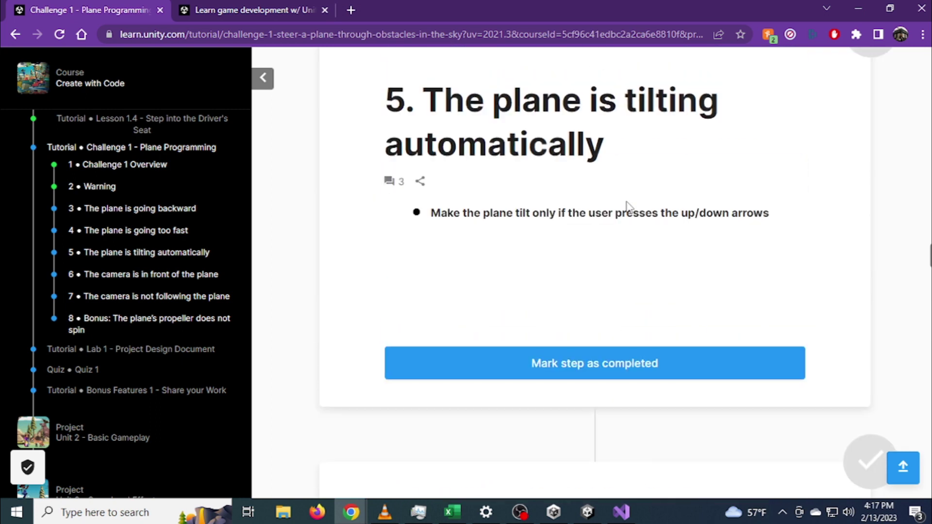
{"action": "scroll", "coordinate": [630, 208], "scroll_direction": "up", "scroll_amount": 15}
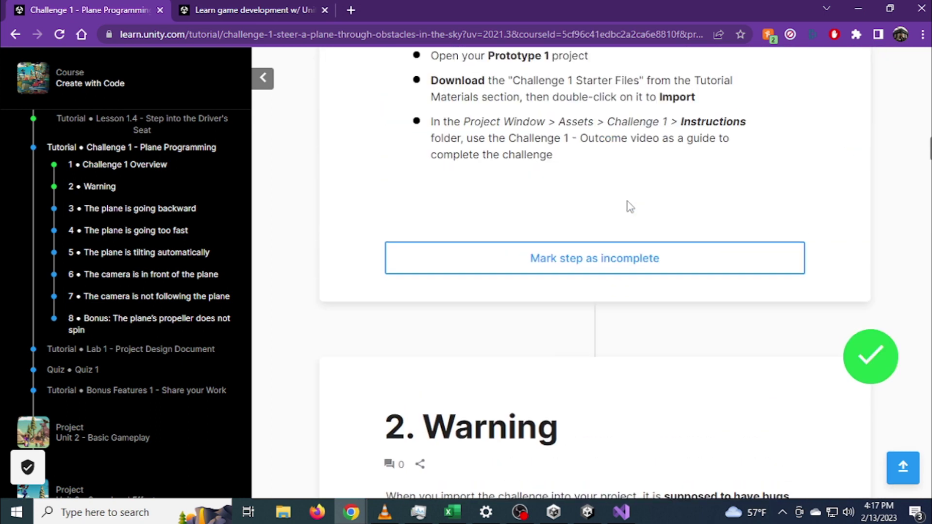
{"action": "scroll", "coordinate": [629, 208], "scroll_direction": "down", "scroll_amount": 10}
{"action": "scroll", "coordinate": [630, 201], "scroll_direction": "up", "scroll_amount": 2}
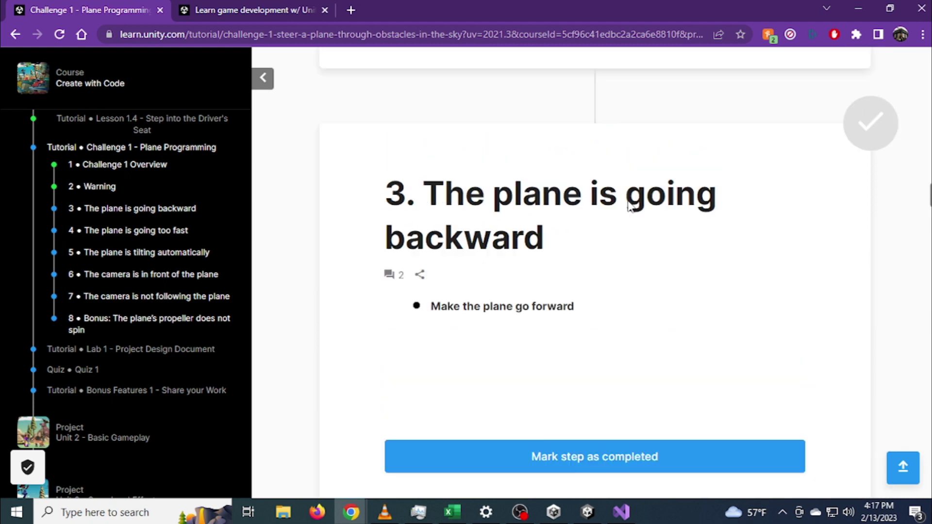
{"action": "scroll", "coordinate": [629, 201], "scroll_direction": "down", "scroll_amount": 1}
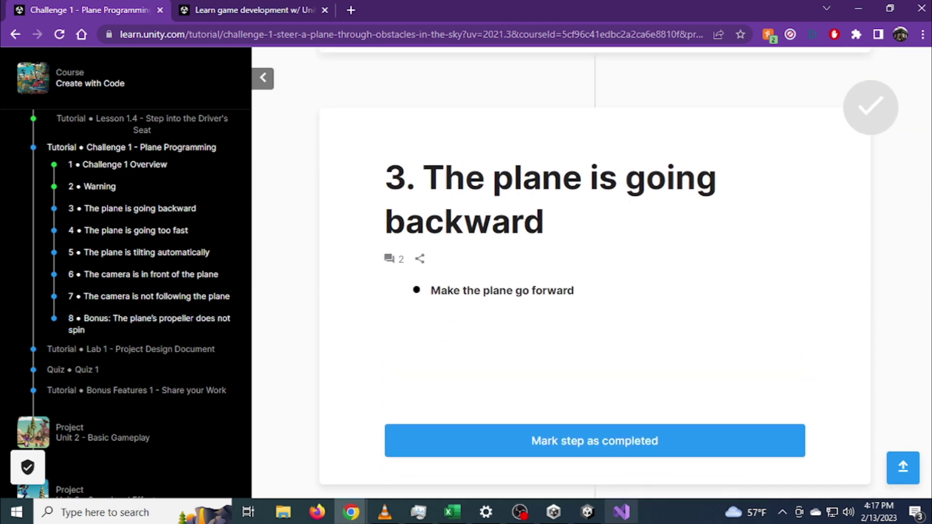
Step: Switch to the Unity editor and play-test the Challenge 1 scene twice to observe the plane's movement, stopping each run
{"action": "left_click", "coordinate": [587, 512]}
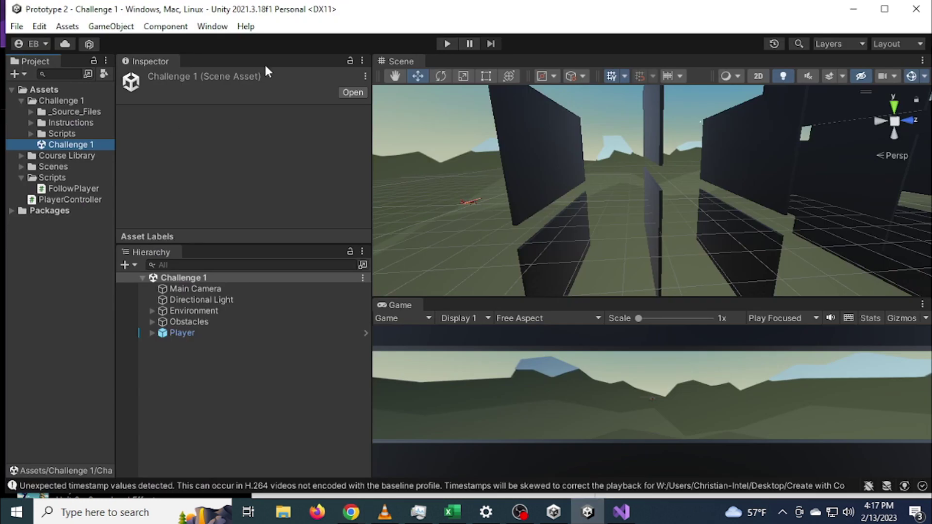
{"action": "left_click", "coordinate": [447, 44]}
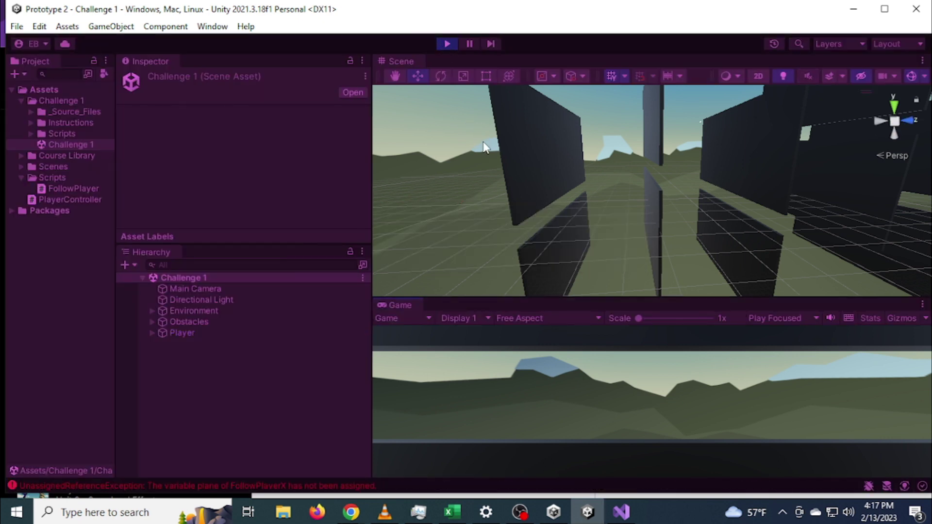
{"action": "right_click_drag", "start_coordinate": [470, 147], "coordinate": [133, 182]}
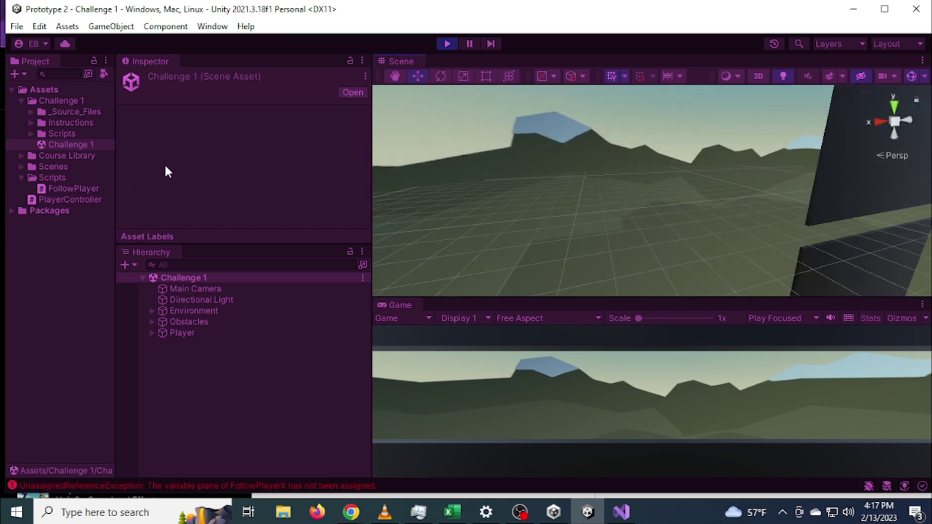
{"action": "left_click", "coordinate": [446, 44]}
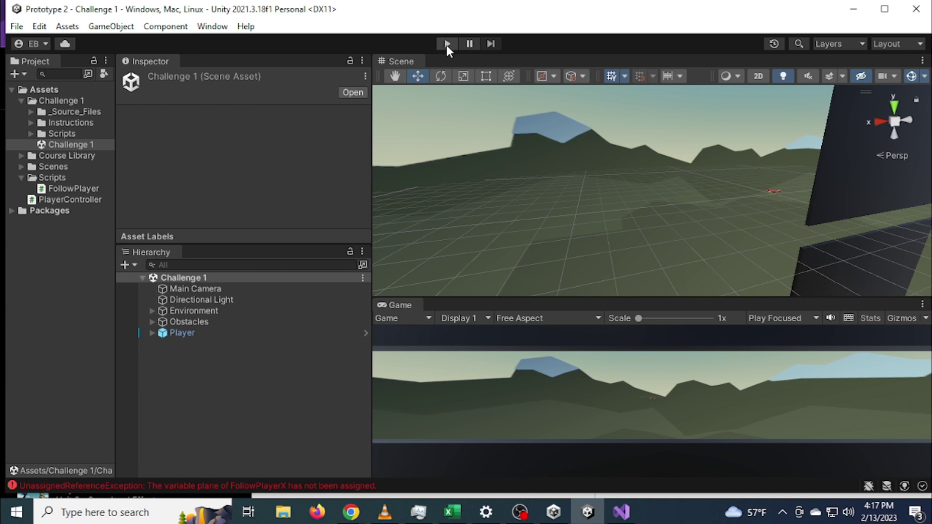
{"action": "left_click", "coordinate": [447, 44]}
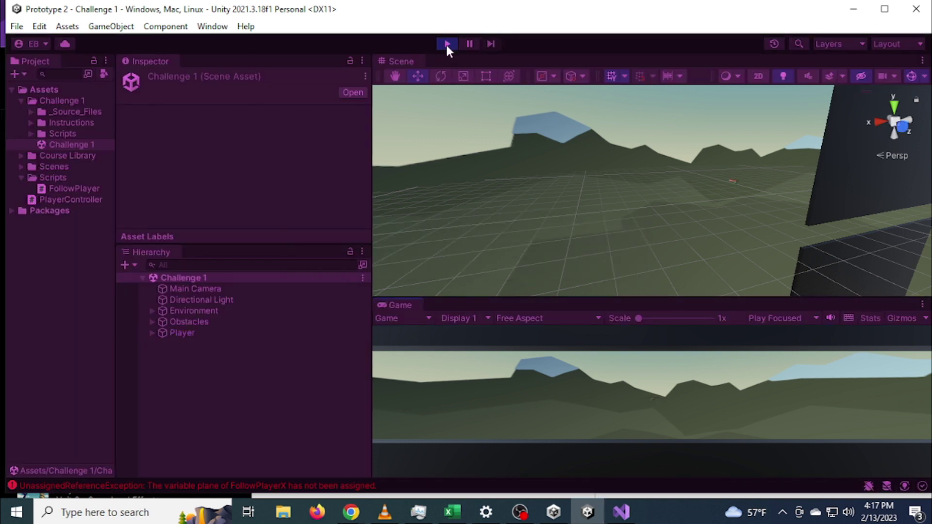
{"action": "left_click", "coordinate": [446, 44]}
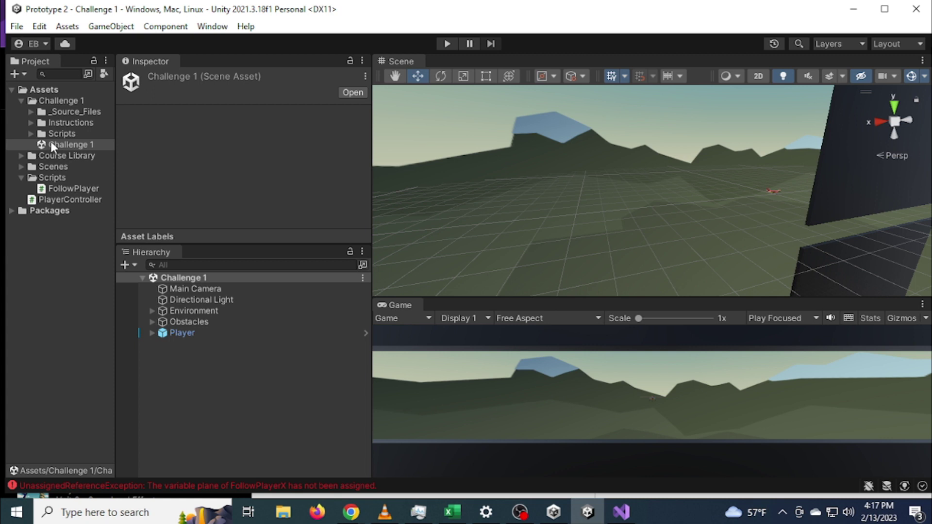
Step: Expand the Scripts folder inside the Challenge 1 assets folder
{"action": "left_click", "coordinate": [24, 132]}
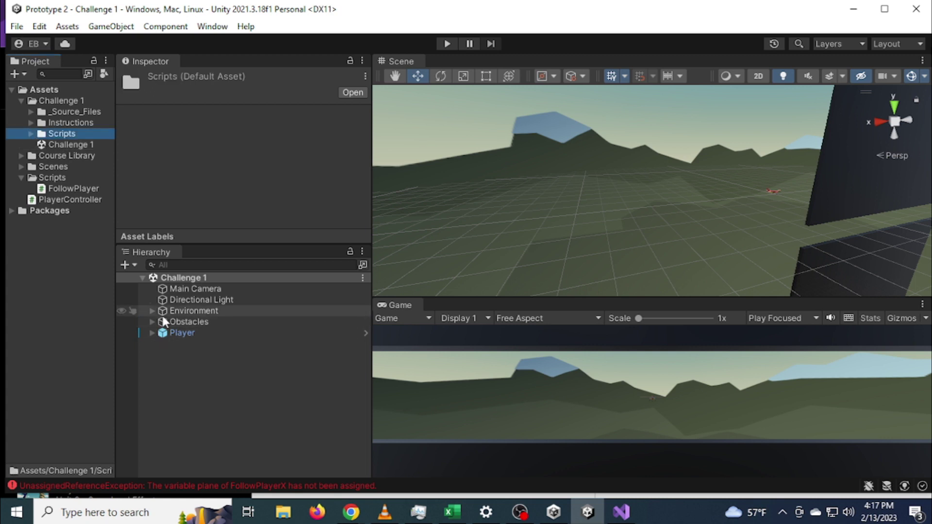
{"action": "left_click", "coordinate": [31, 134]}
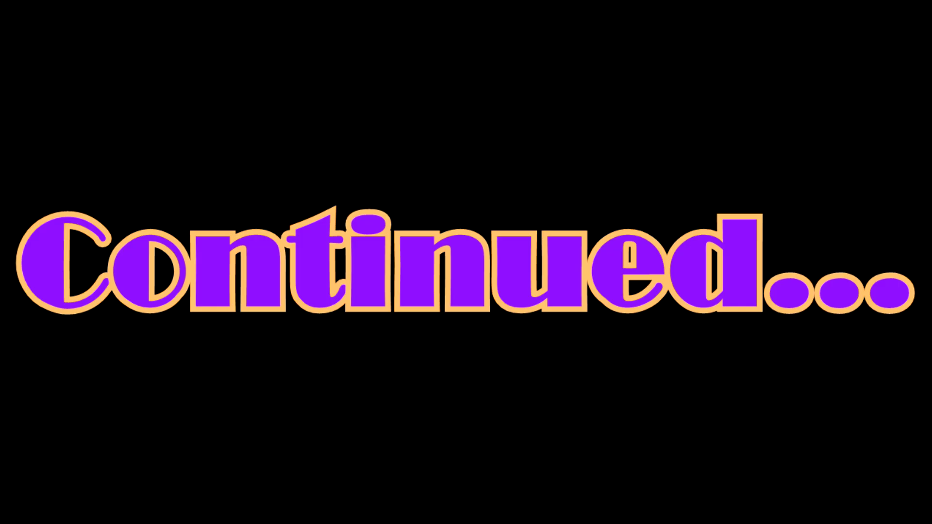